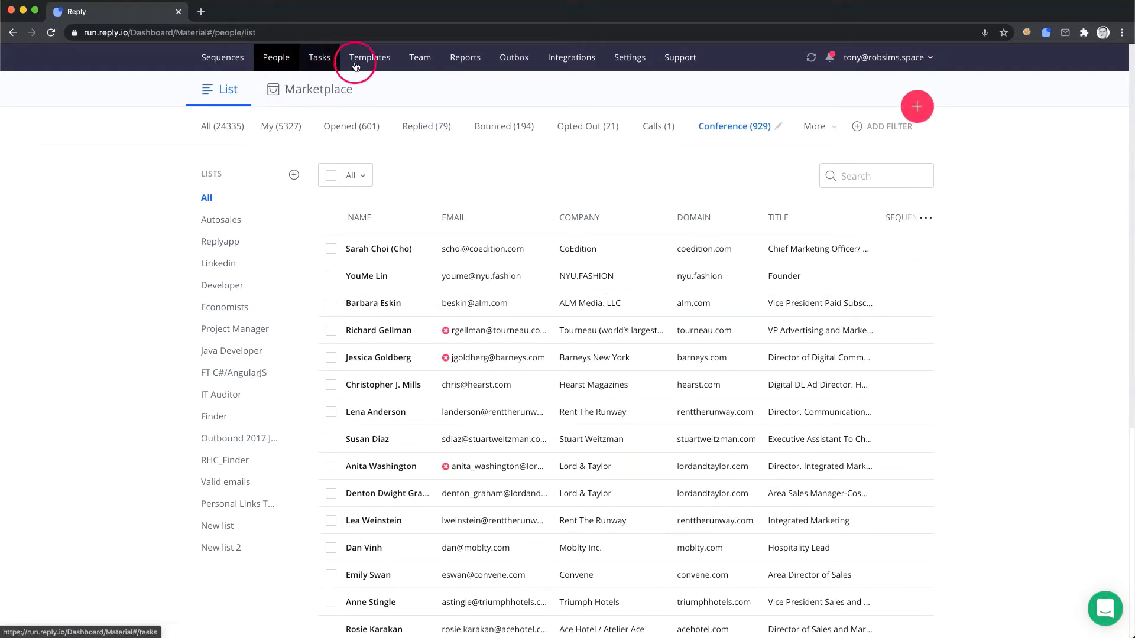
click(917, 107)
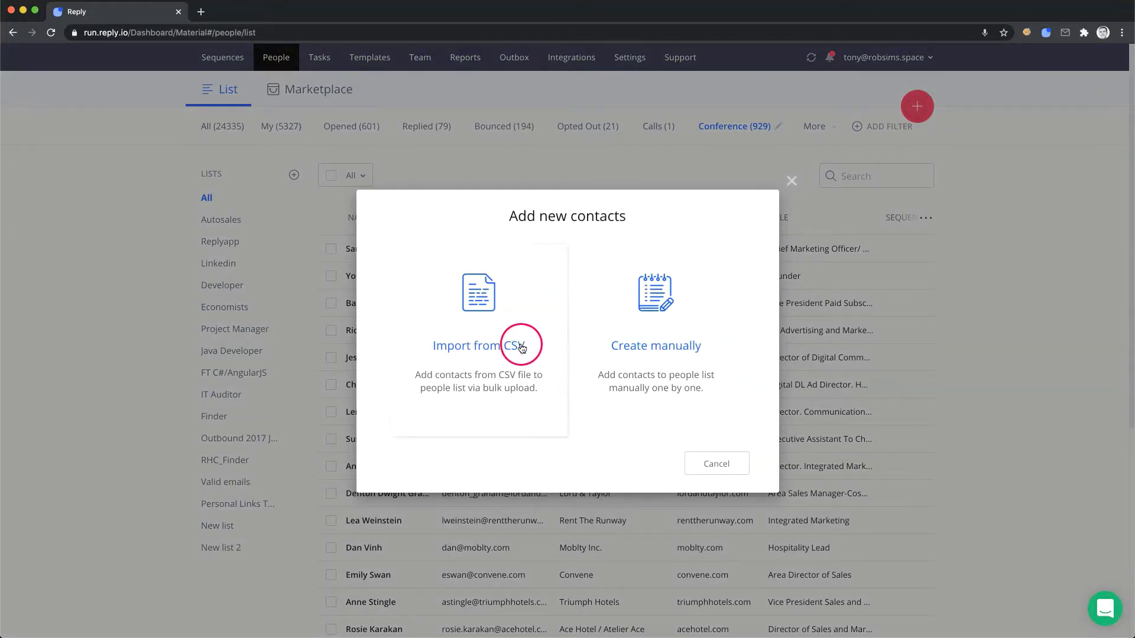
click(716, 463)
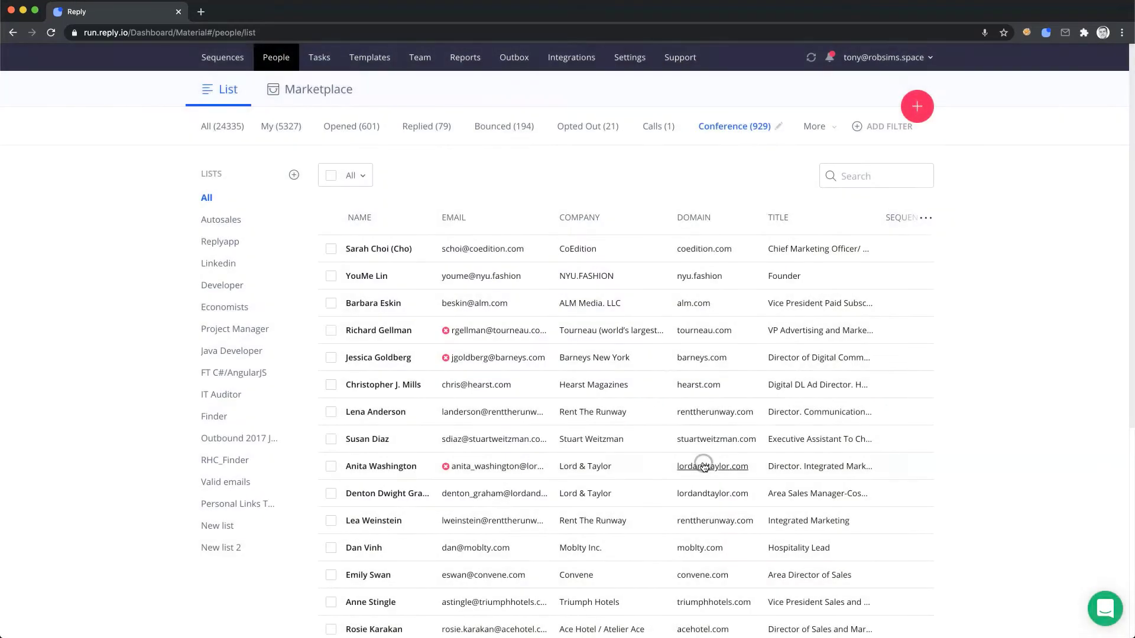
click(331, 248)
click(330, 276)
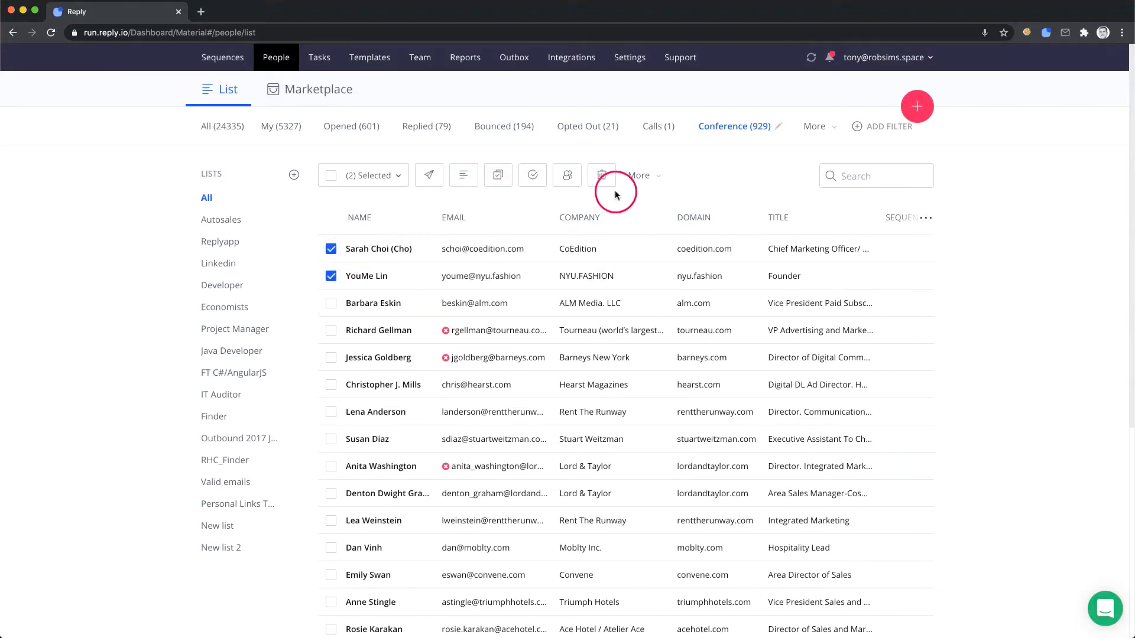
click(328, 176)
Step: Choose Conversion Rate Optimization as the target sequence for the selected contacts
click(402, 174)
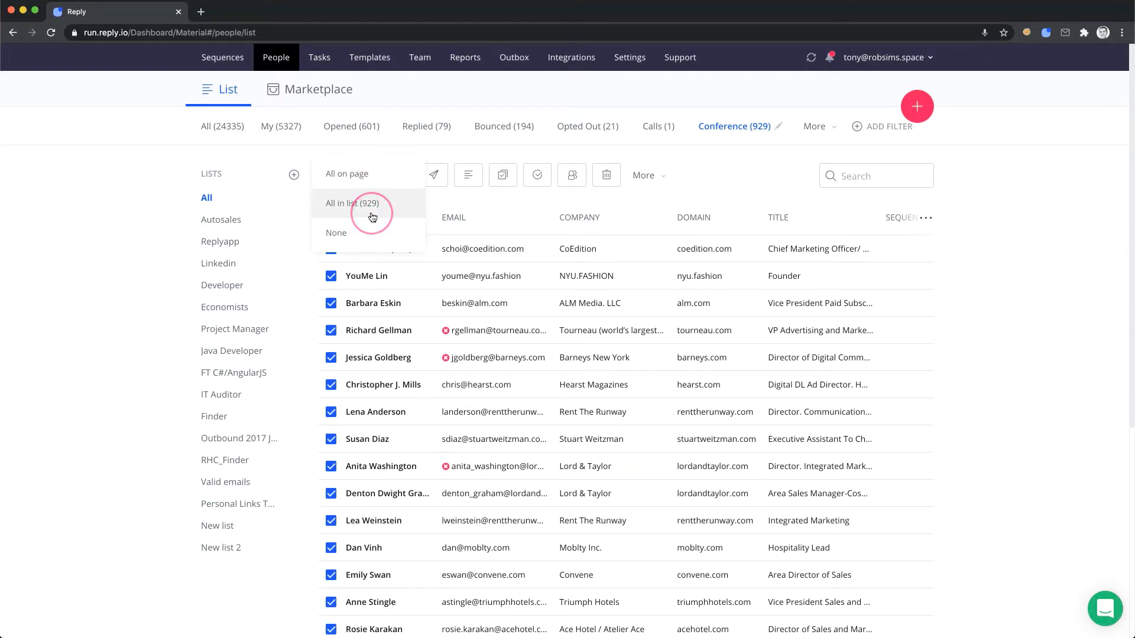
click(399, 206)
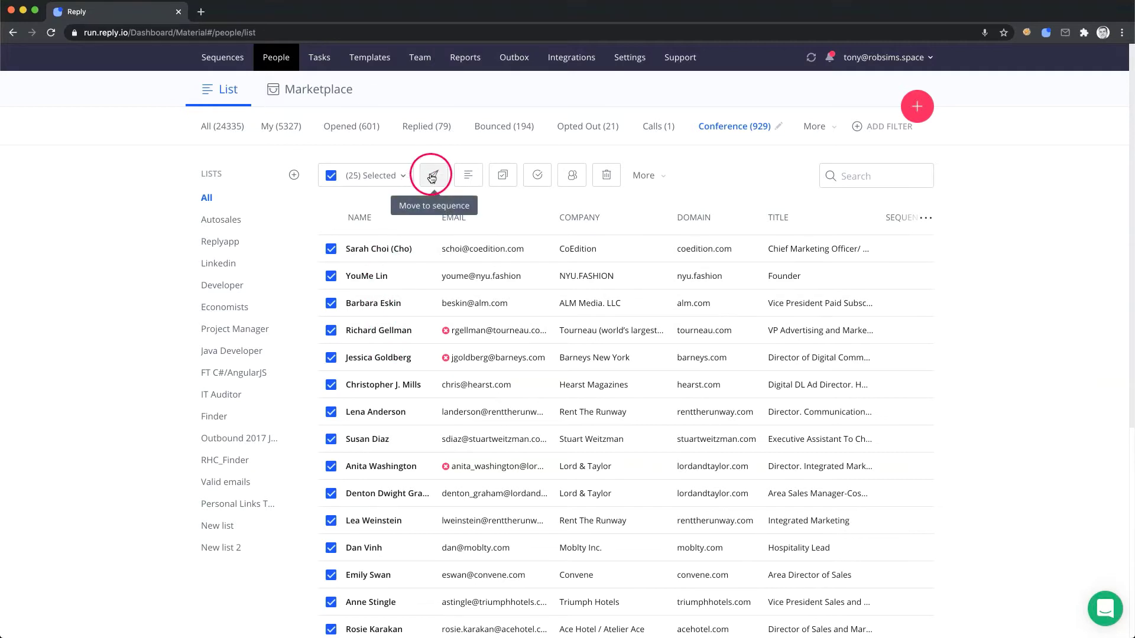
click(433, 175)
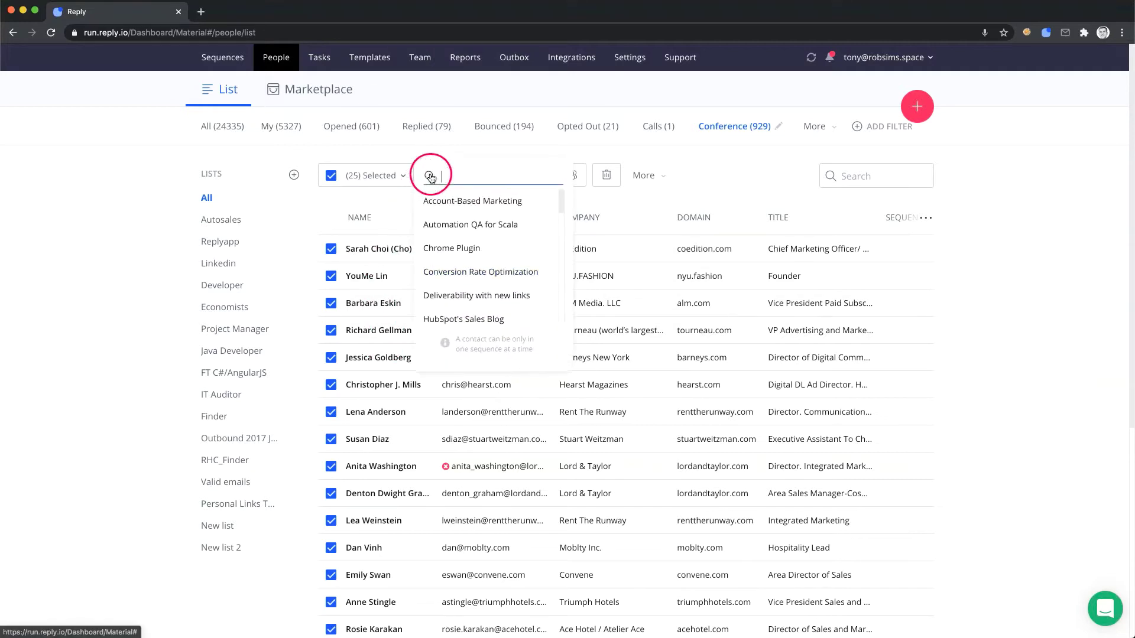
click(461, 272)
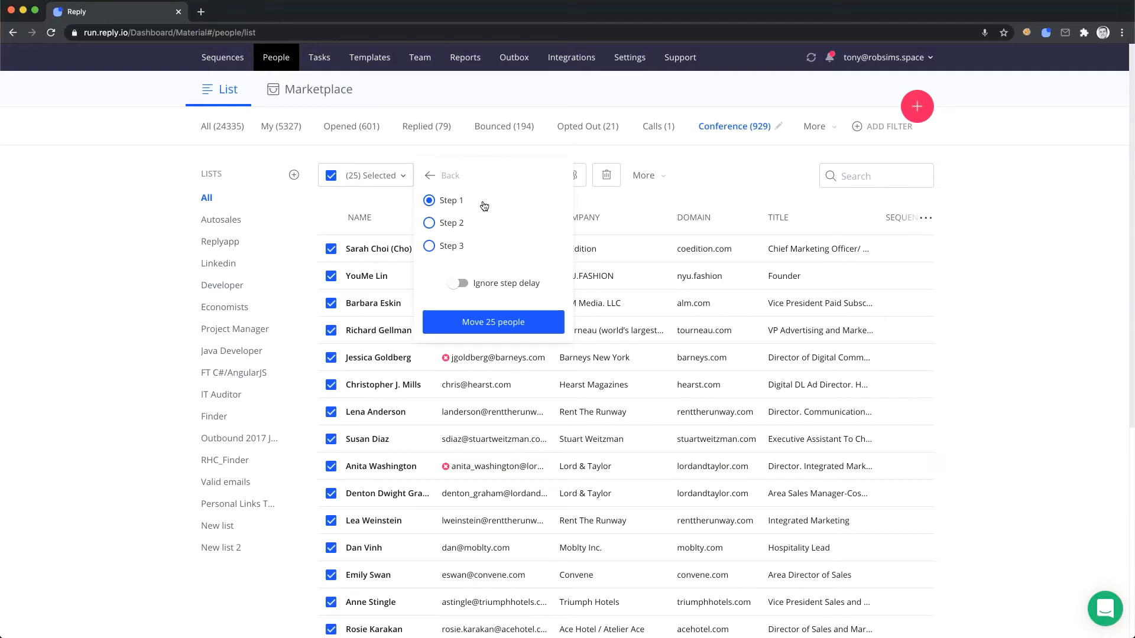
Step: Close the step, status and More bulk-action menus without applying any changes
click(407, 192)
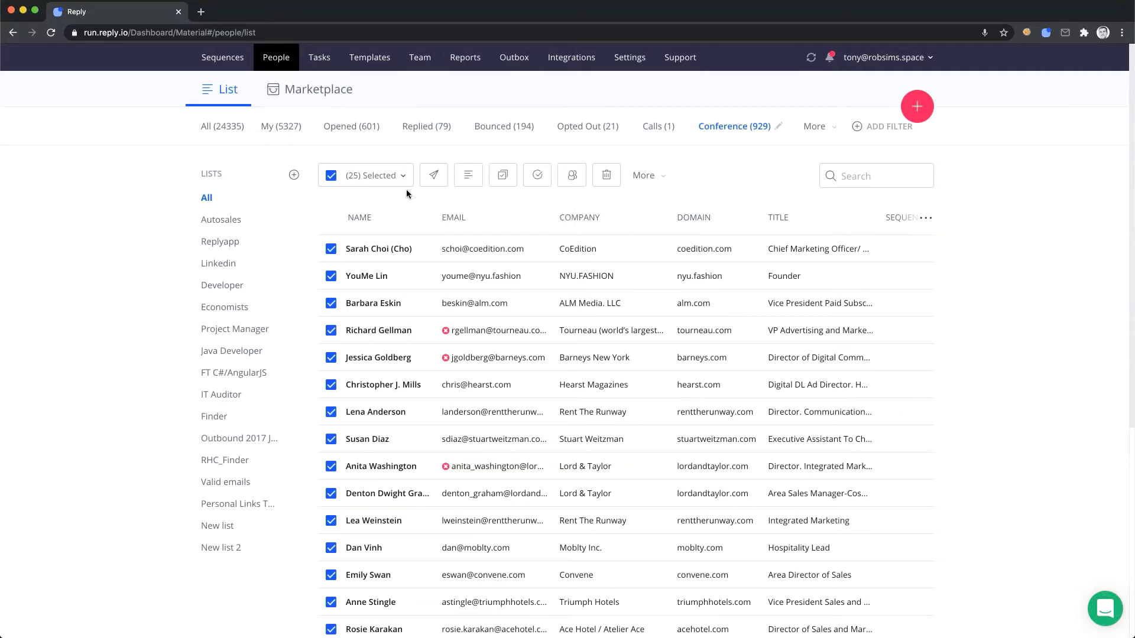
click(537, 175)
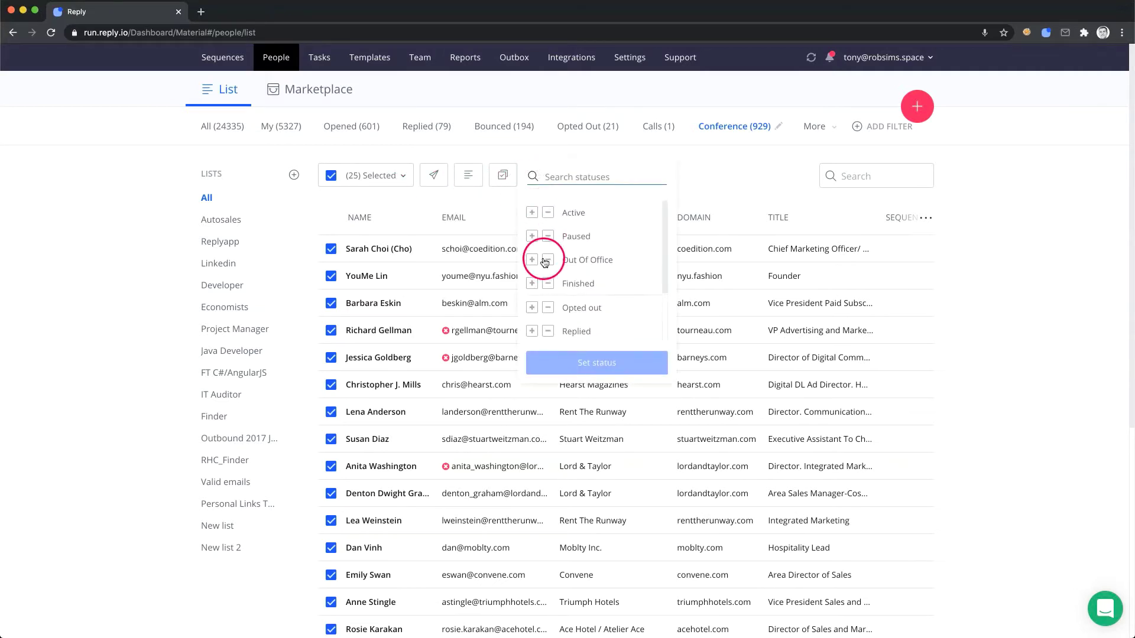
click(510, 189)
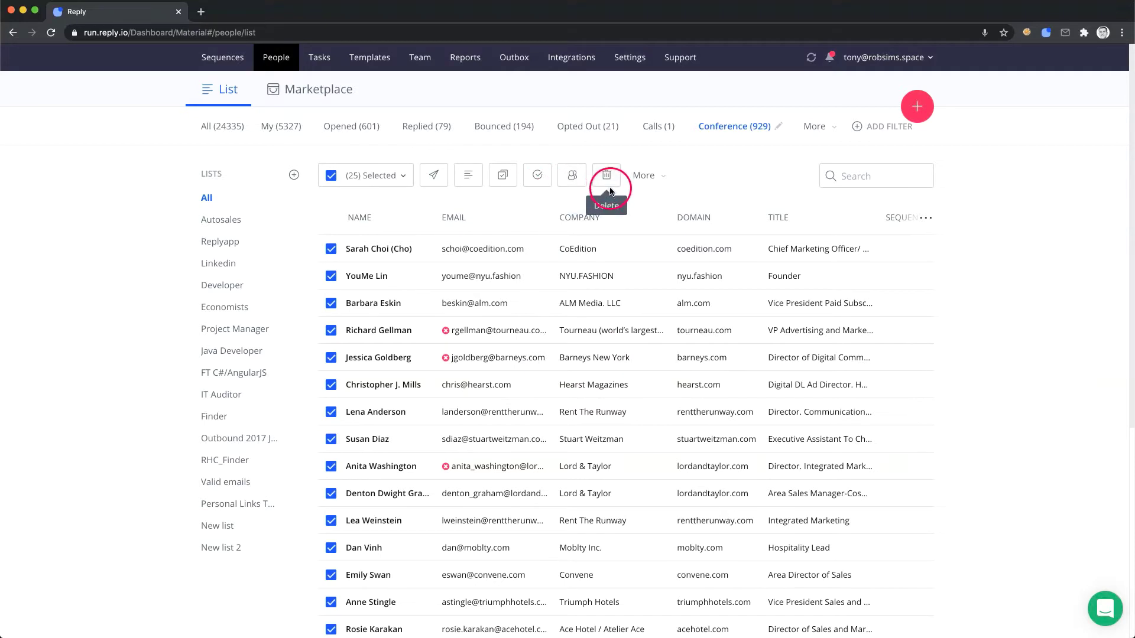
click(648, 174)
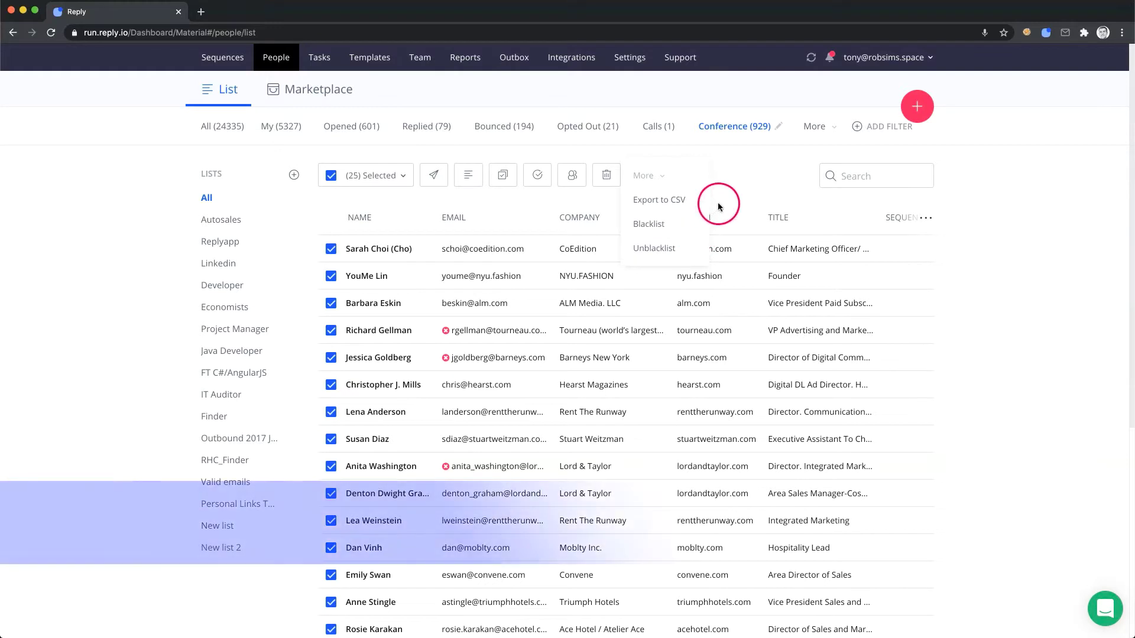
click(718, 205)
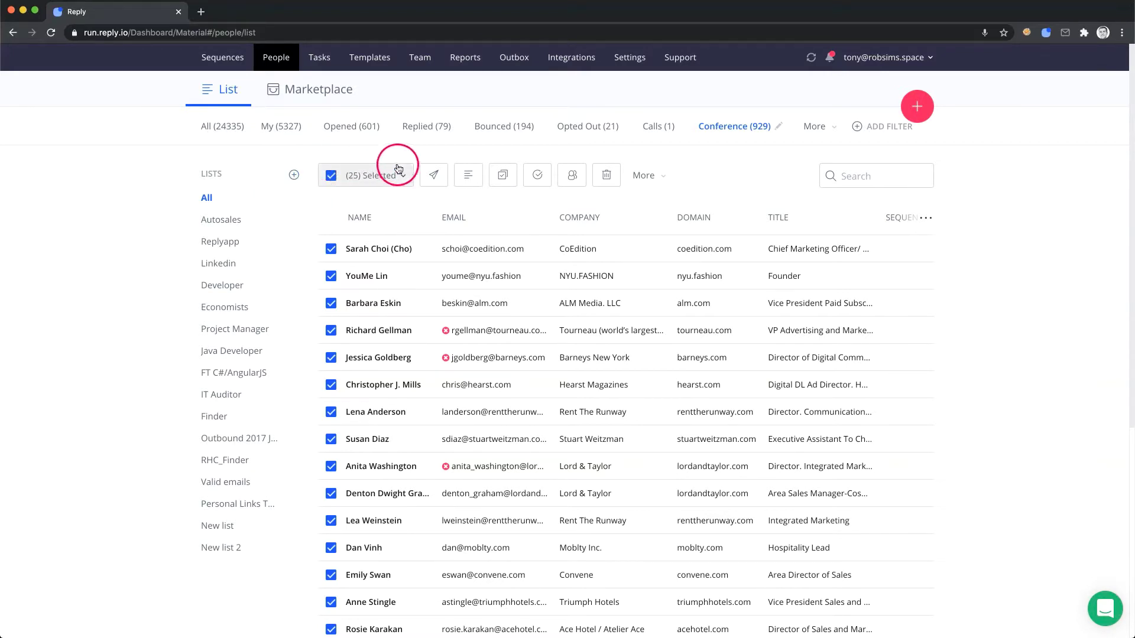
Step: Tick the Linkedin and Developer lists and apply them to the 25 selected contacts
click(469, 175)
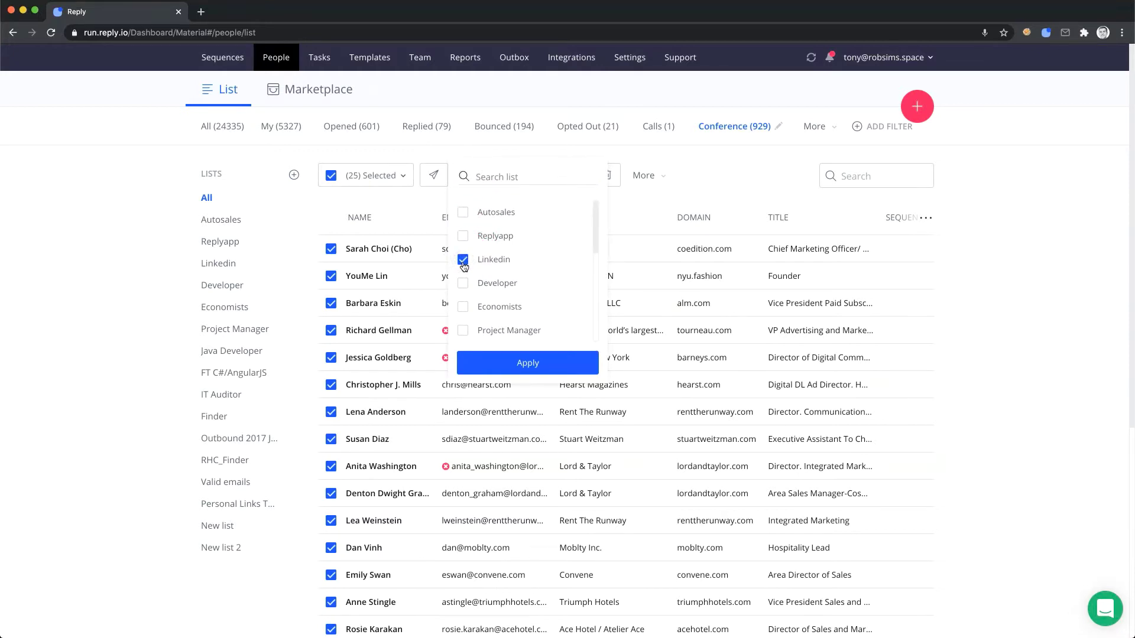
click(463, 284)
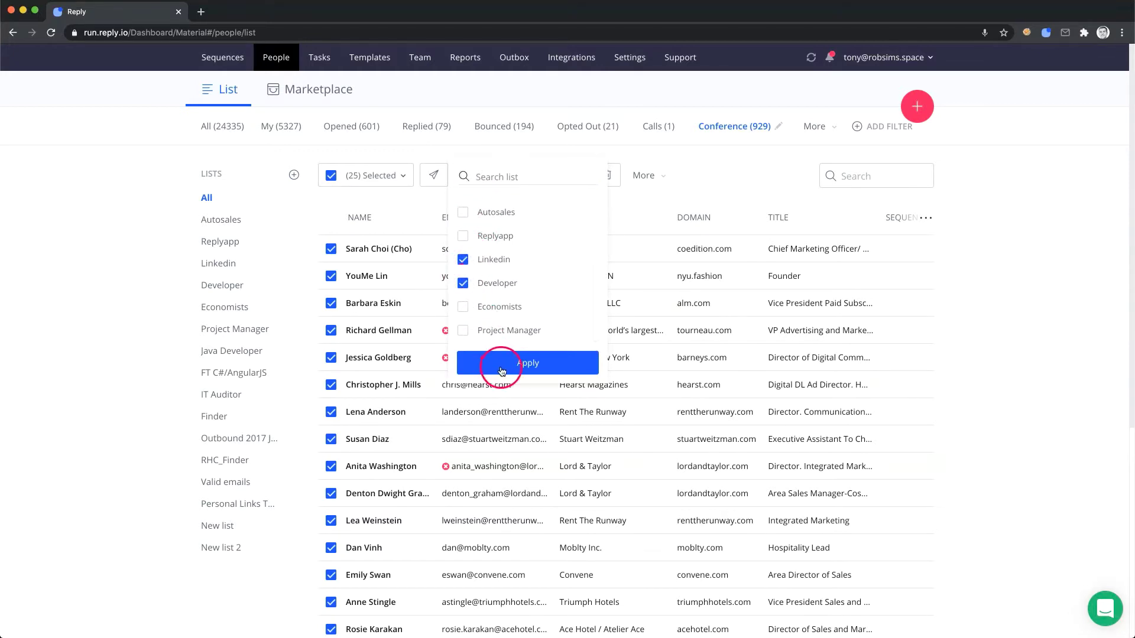
click(520, 367)
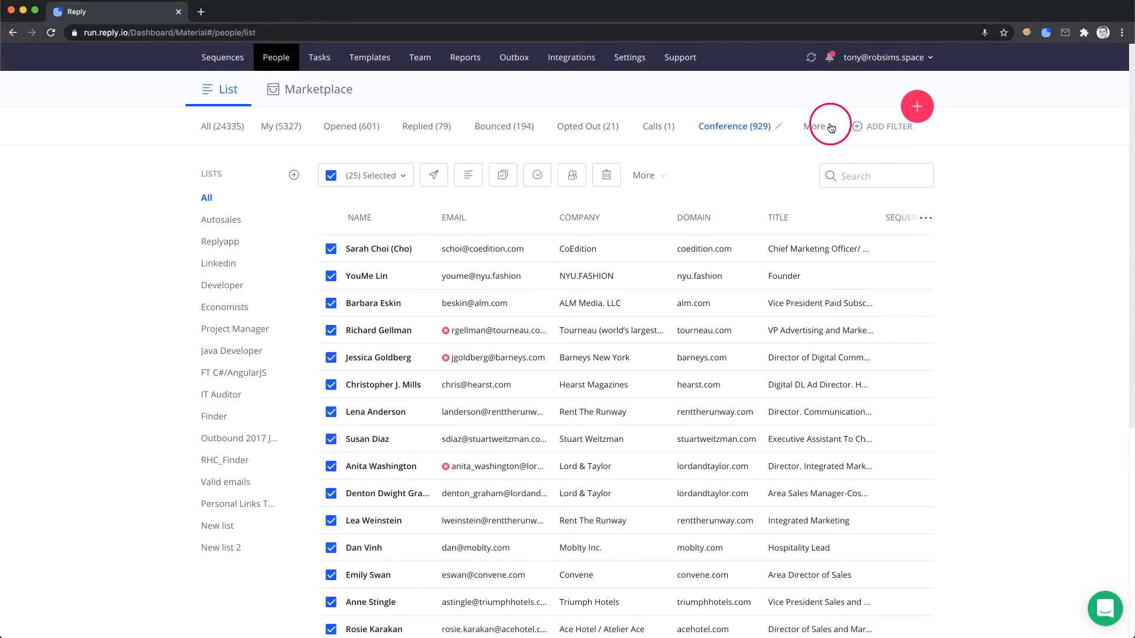
Step: Create smart filter 'New York Leads' with City contains New York, showing 446 contacts
click(859, 127)
click(465, 305)
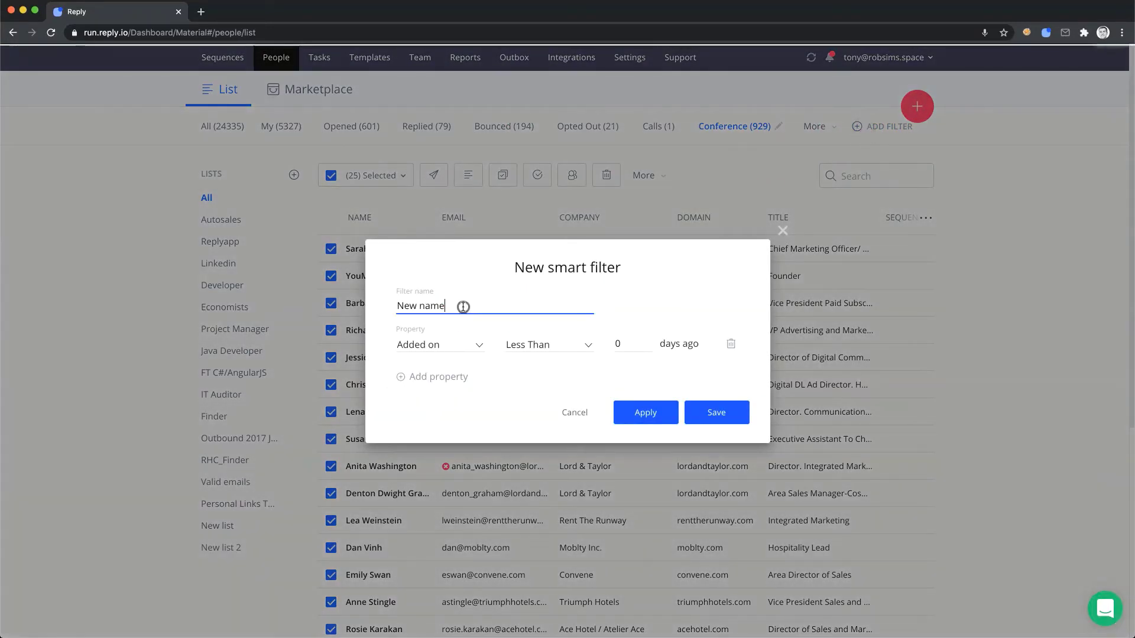
text(New York Leads)
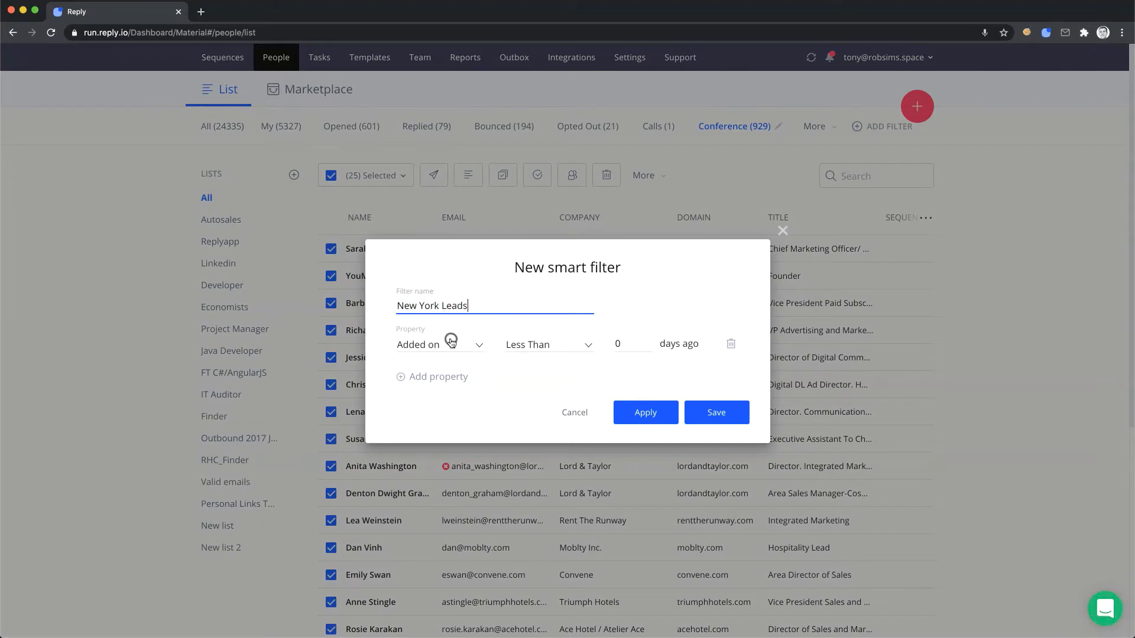
click(452, 345)
click(406, 433)
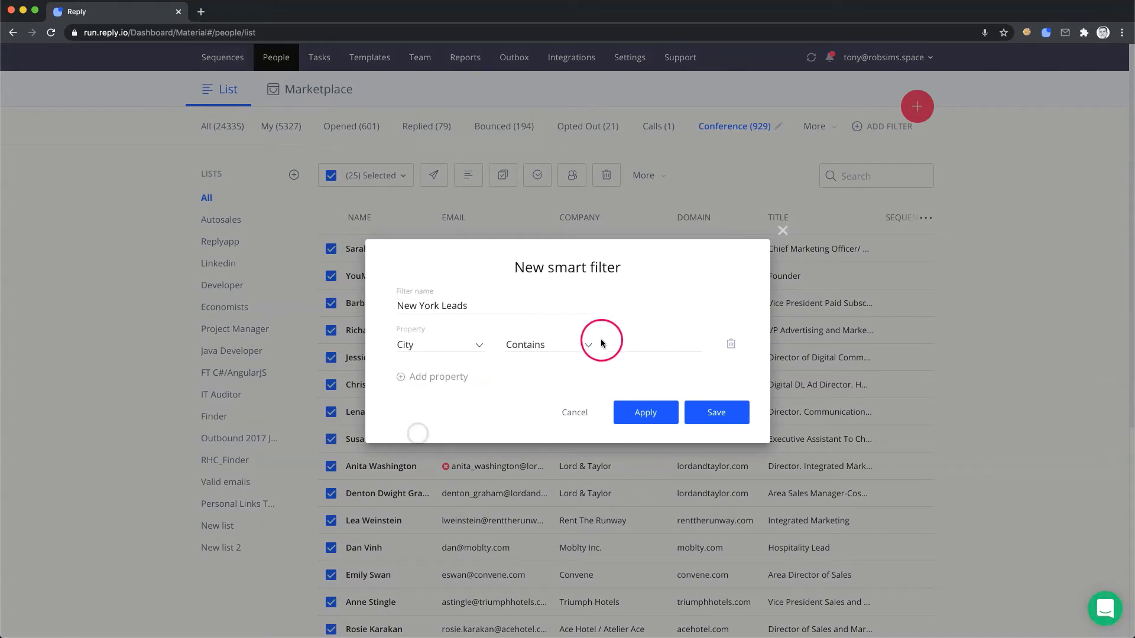
click(653, 345)
text(New York)
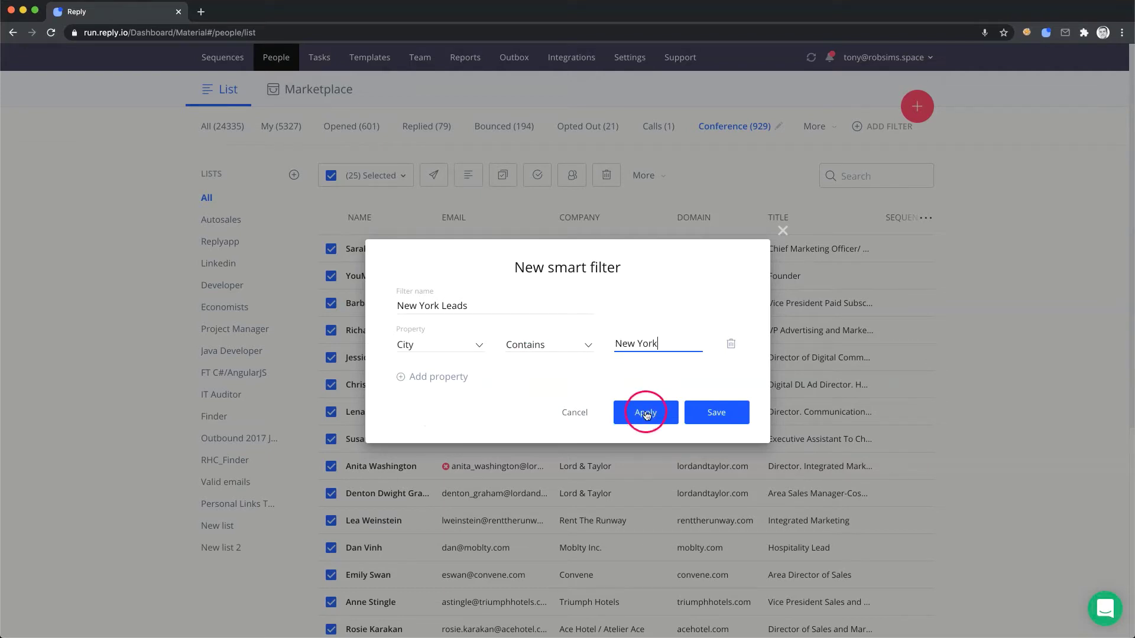
click(646, 412)
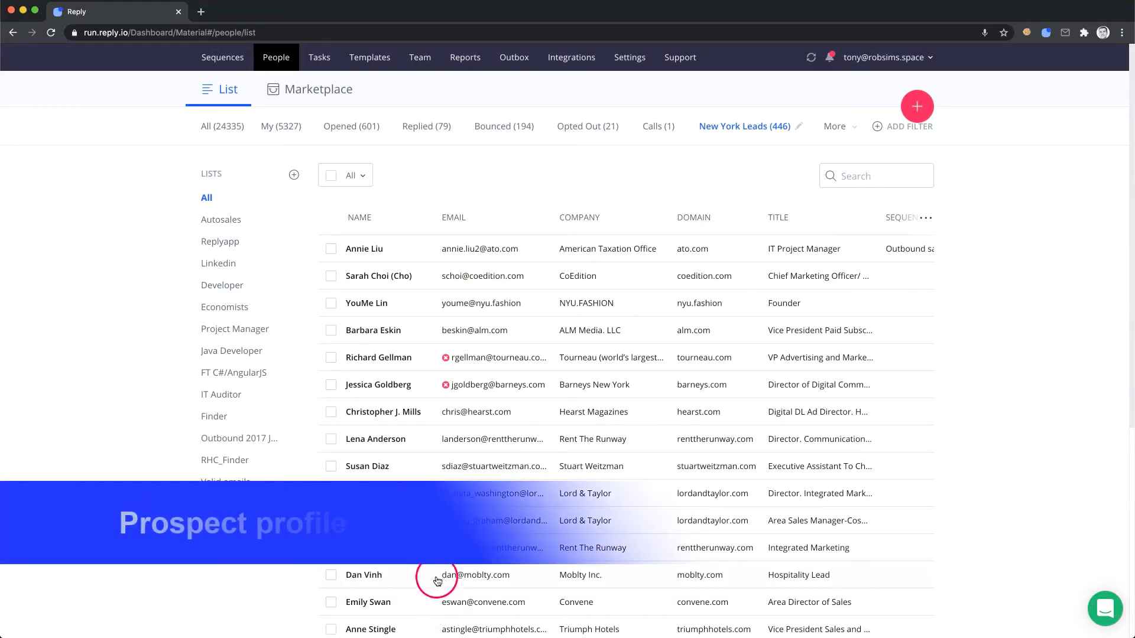
click(223, 127)
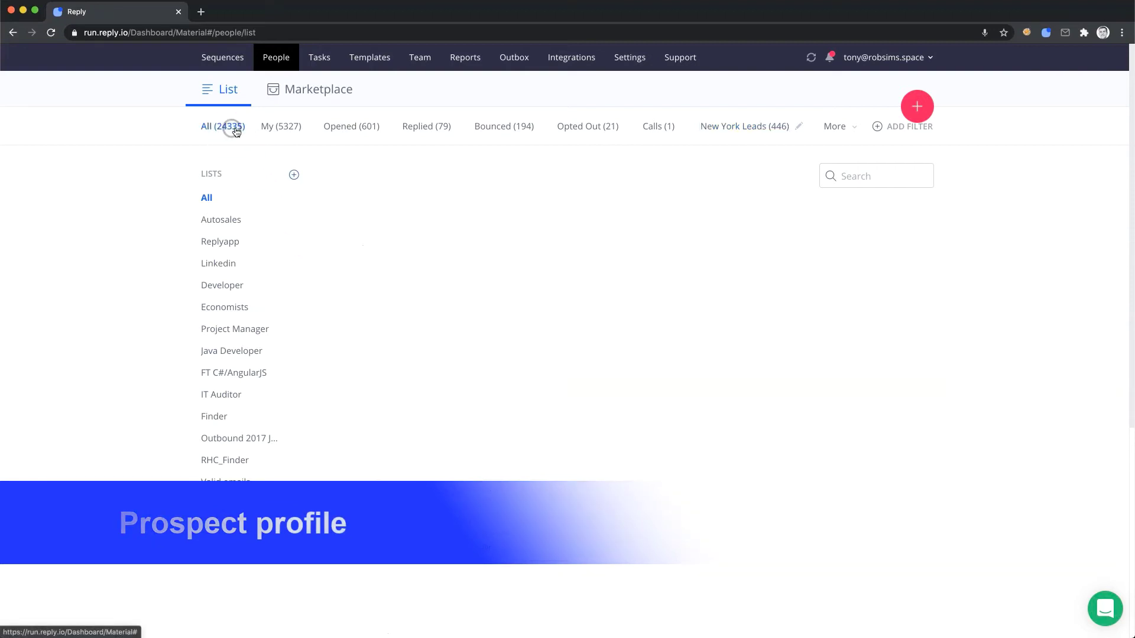
click(877, 176)
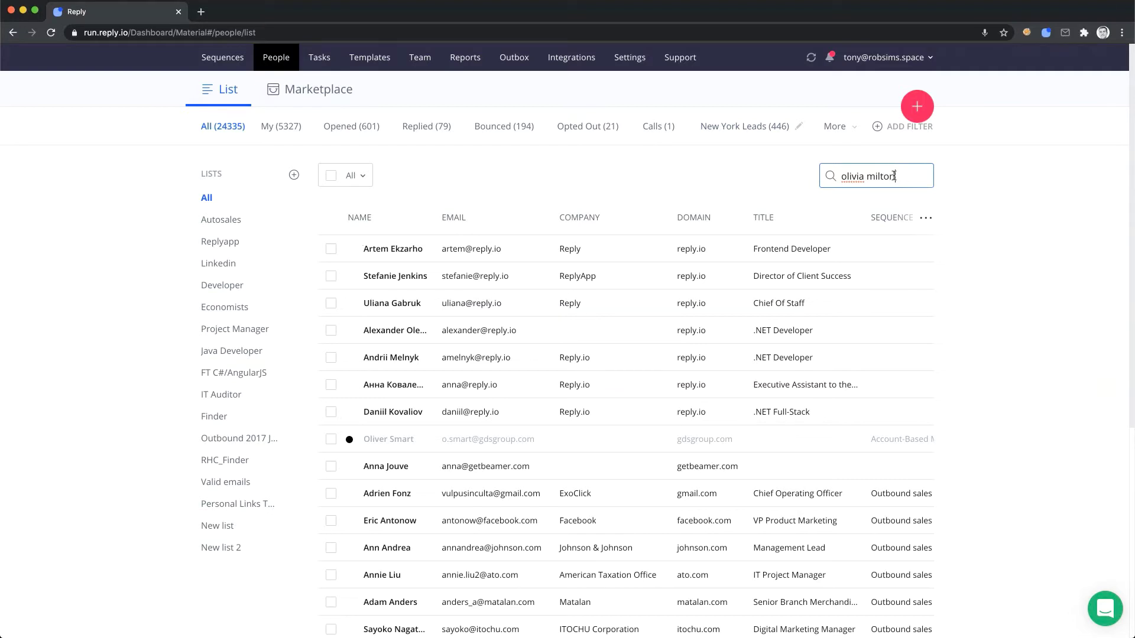
key(Return)
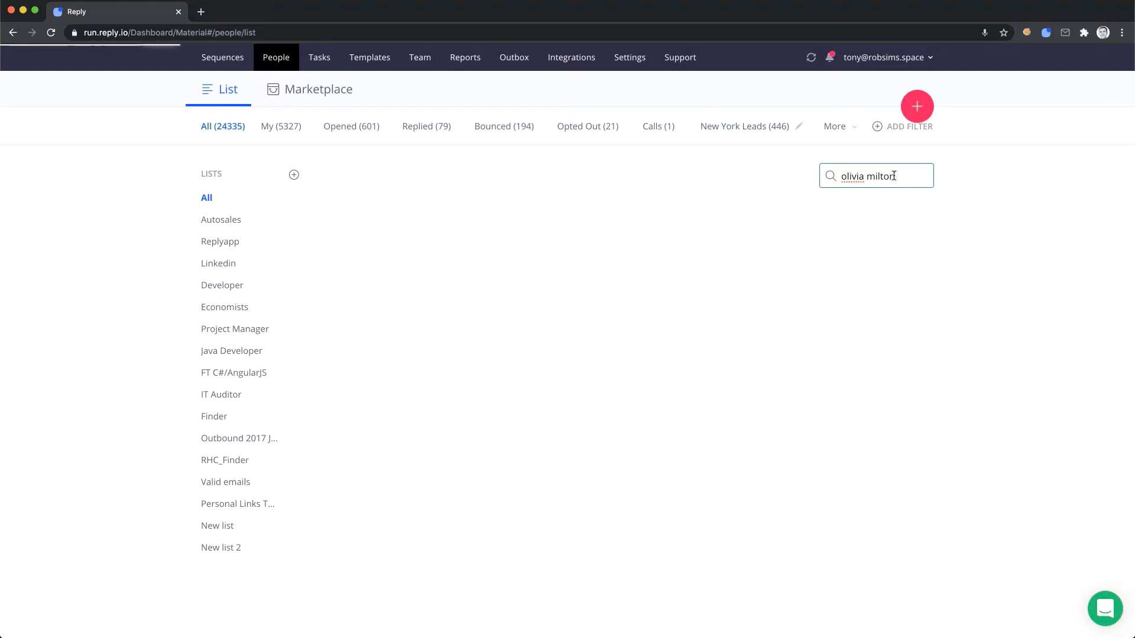
click(609, 249)
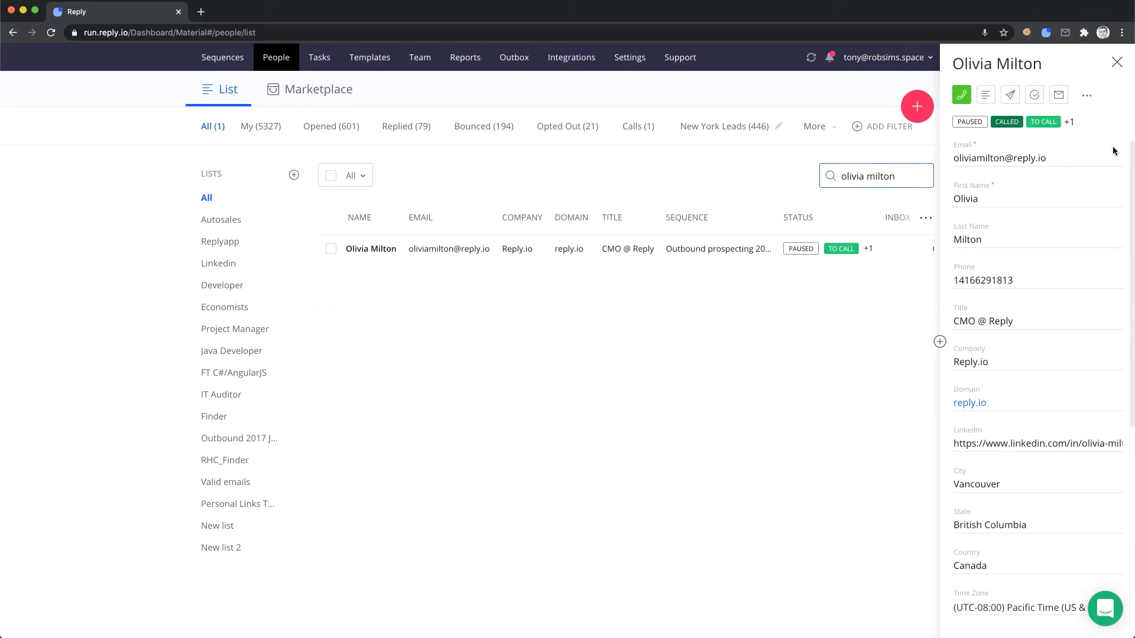
click(1023, 280)
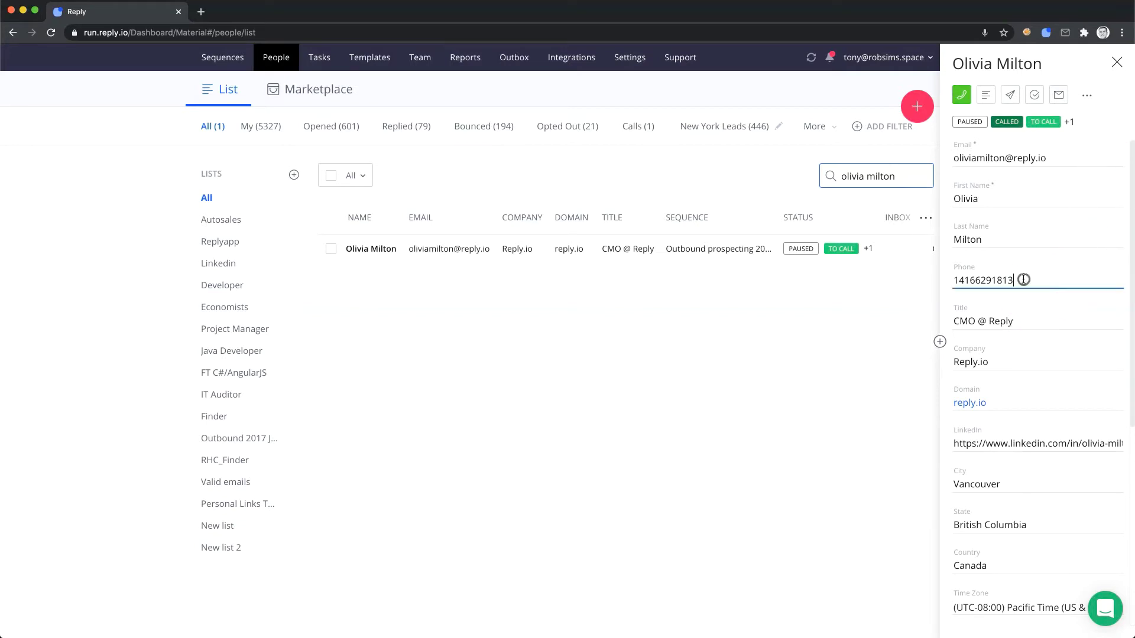
key(BackSpace)
text(4)
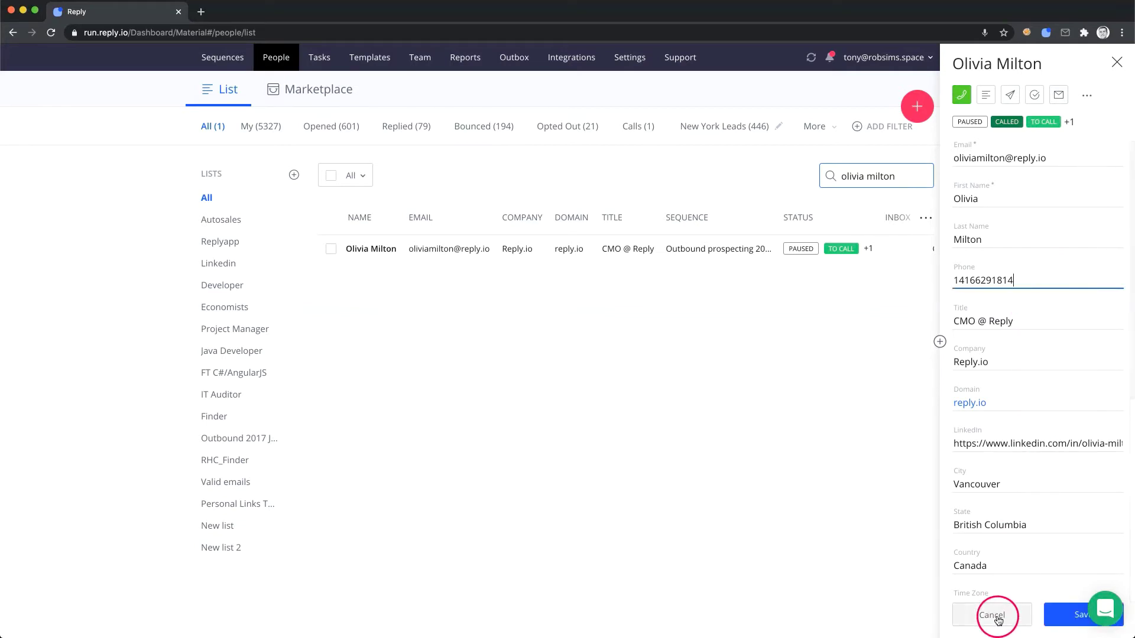
key(BackSpace)
text(3)
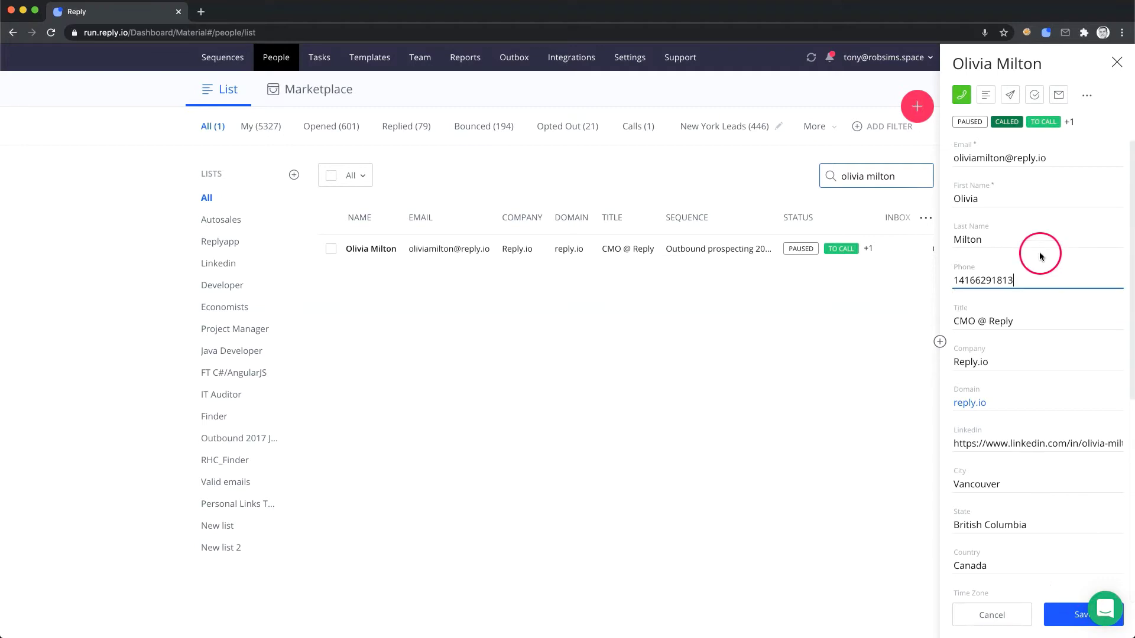
click(1082, 150)
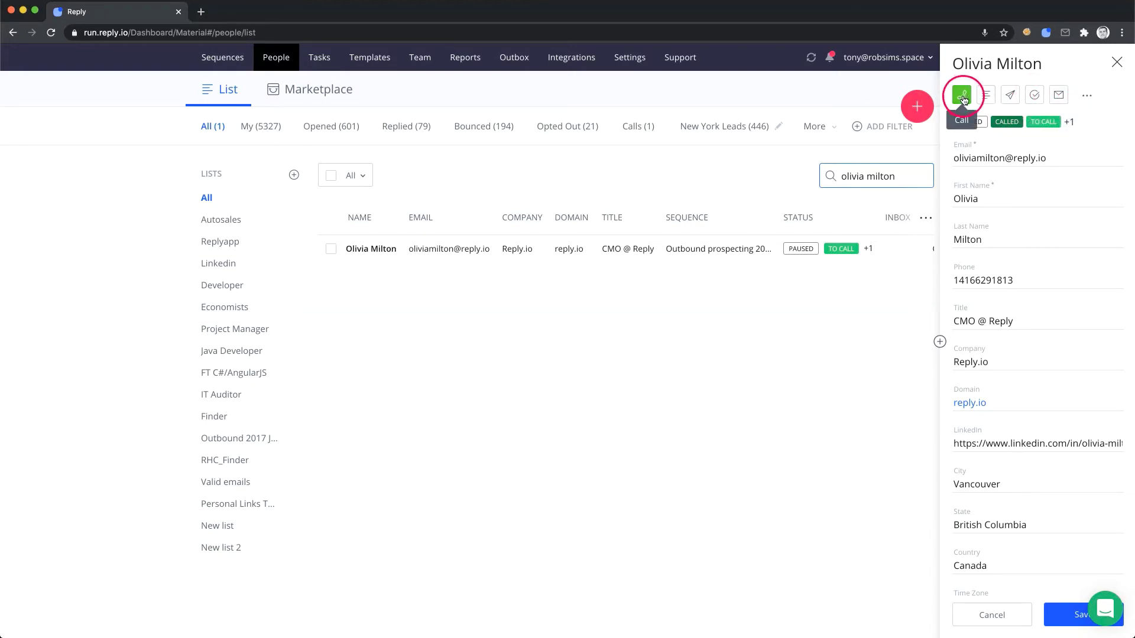
Step: Dismiss the contact actions menu without deleting, then view and close her sequences list
click(1085, 94)
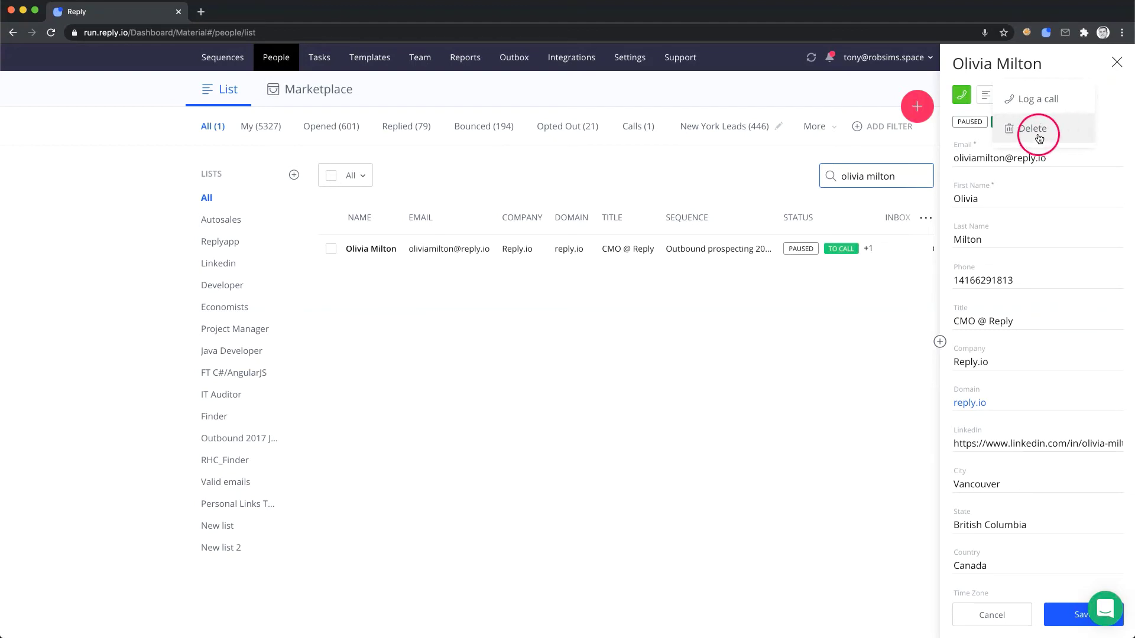
click(1115, 103)
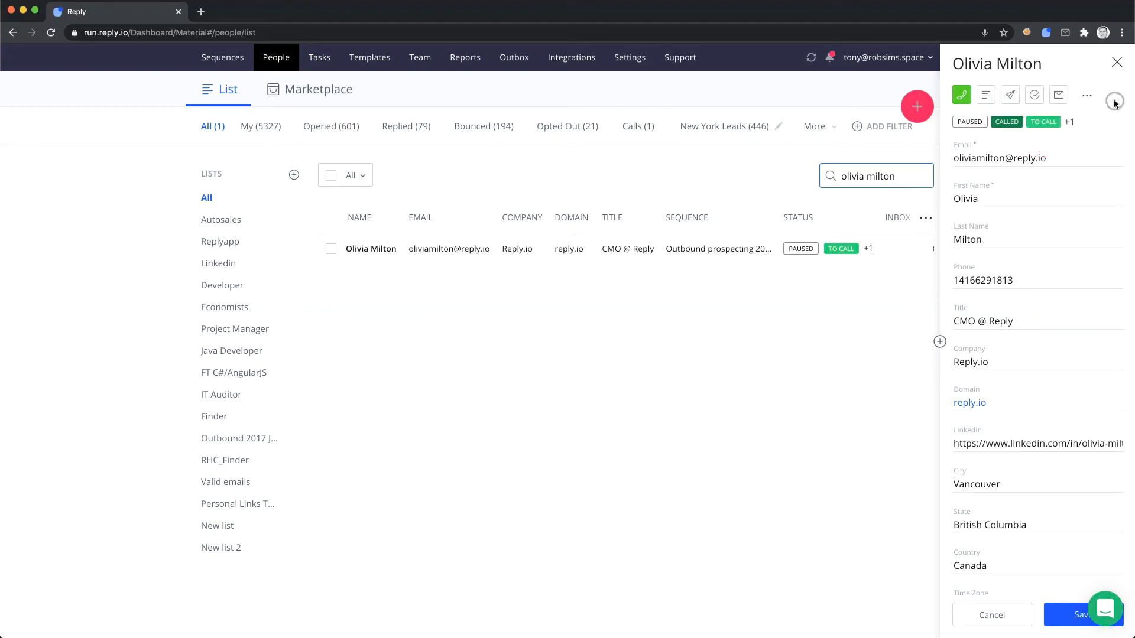
click(1045, 121)
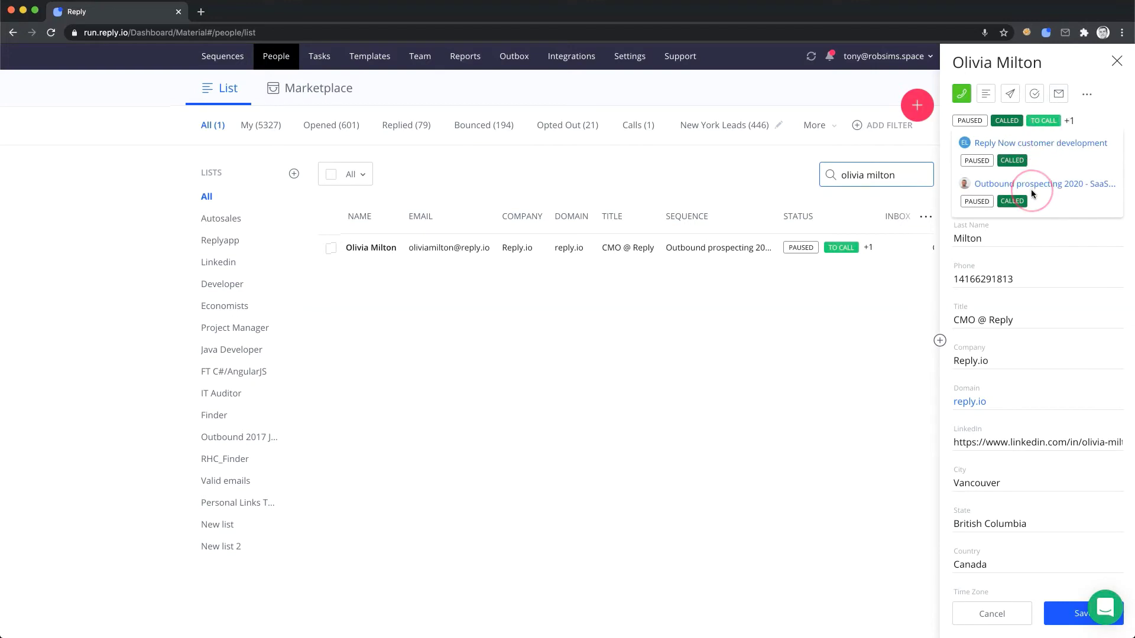
click(1090, 116)
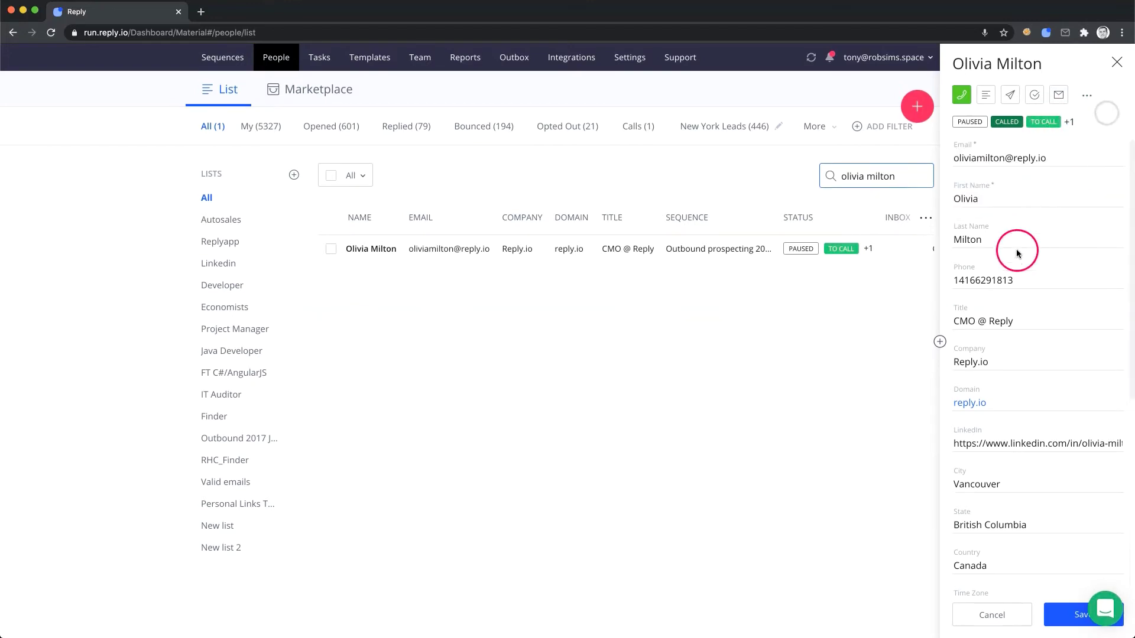
Step: Expand Olivia's activity timeline, check her Sequences and Emails, and open the demo request email
click(966, 331)
click(939, 342)
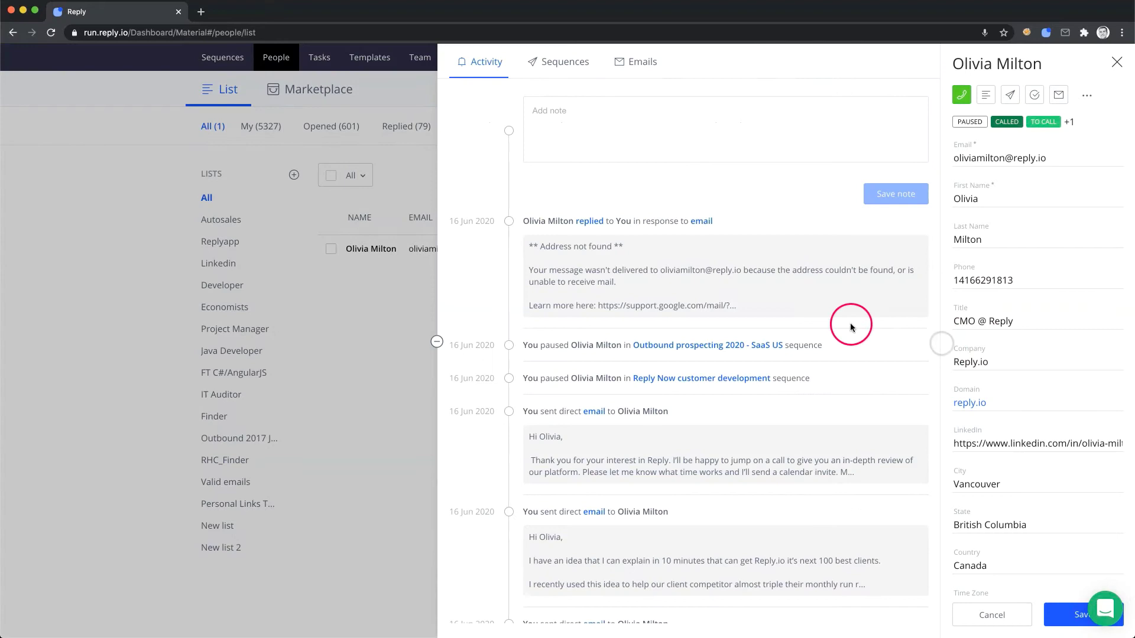
scroll(630, 306, down, 4)
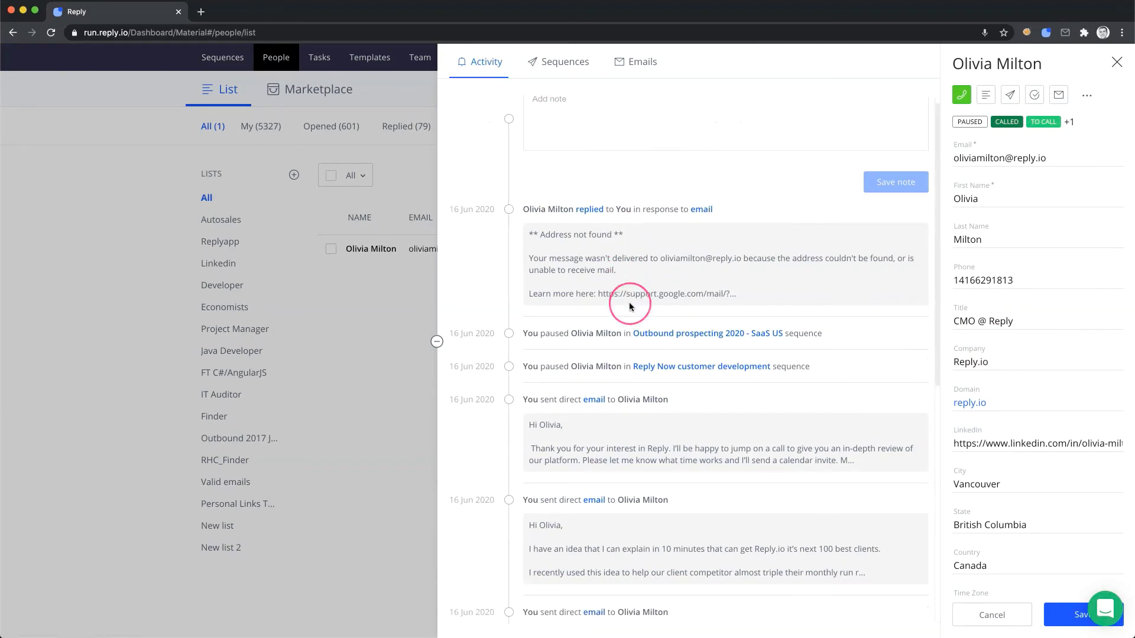
scroll(630, 306, down, 3)
scroll(630, 306, down, 3)
scroll(630, 306, up, 6)
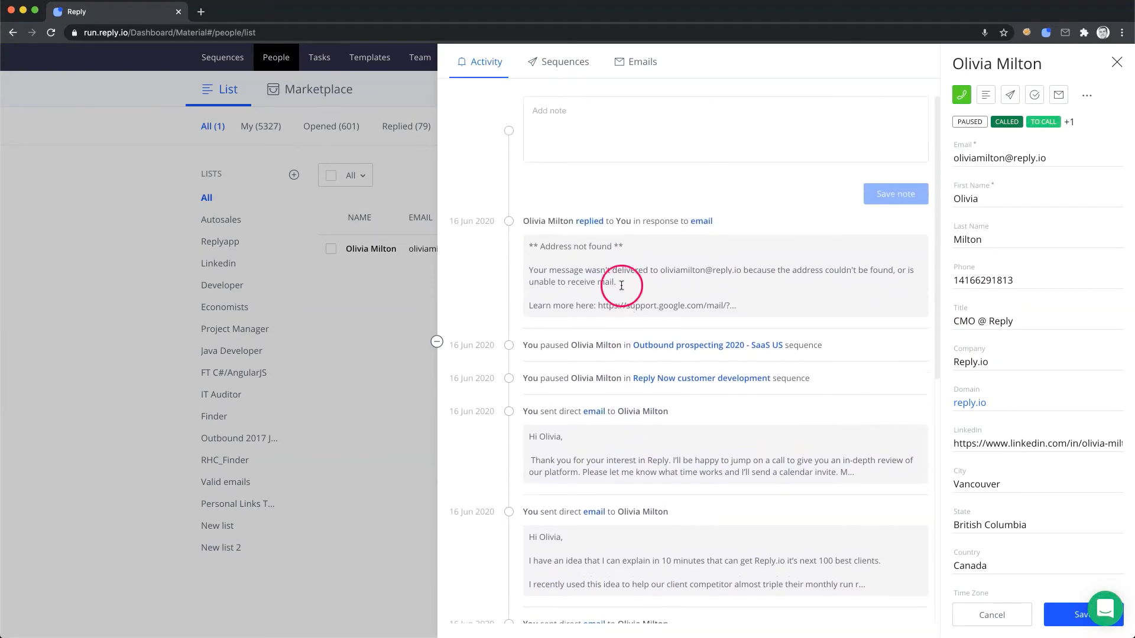
click(572, 134)
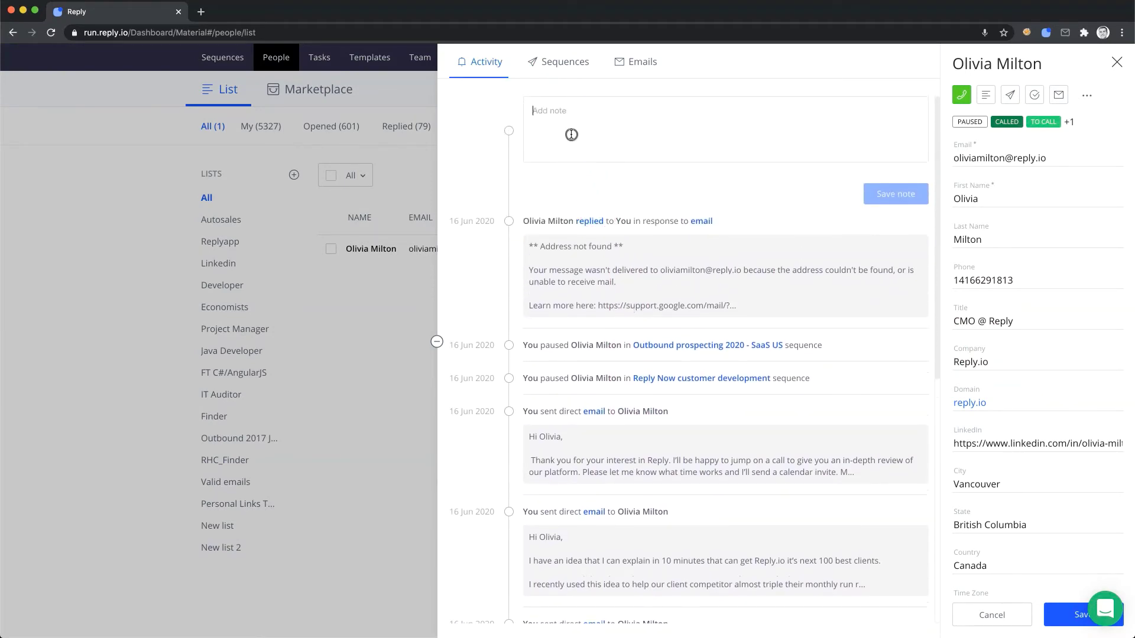
click(561, 62)
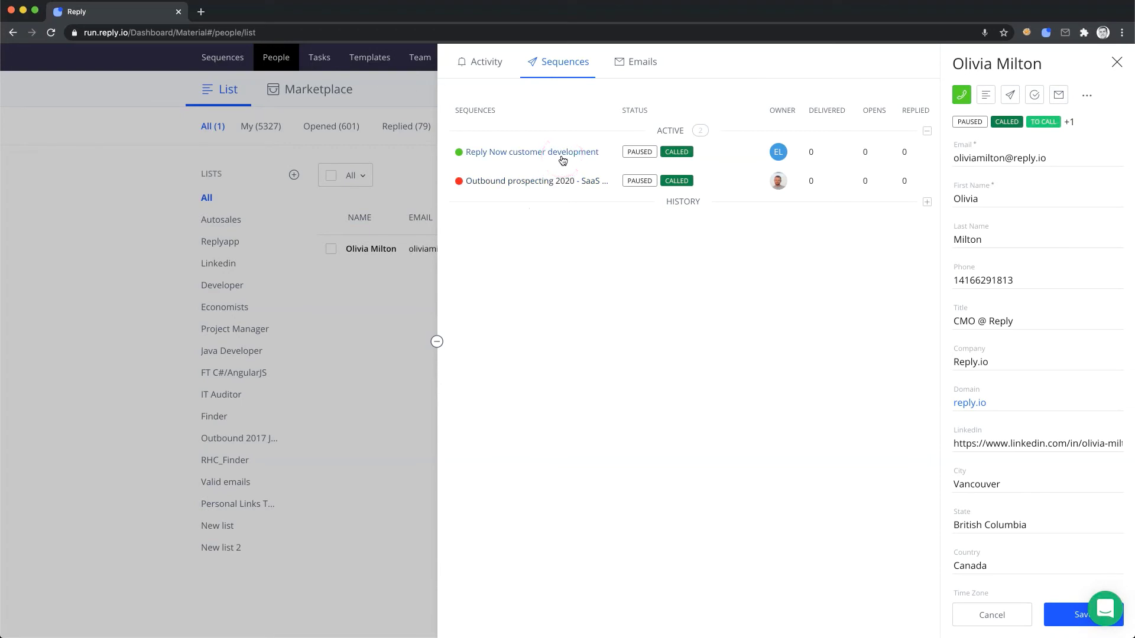
click(637, 61)
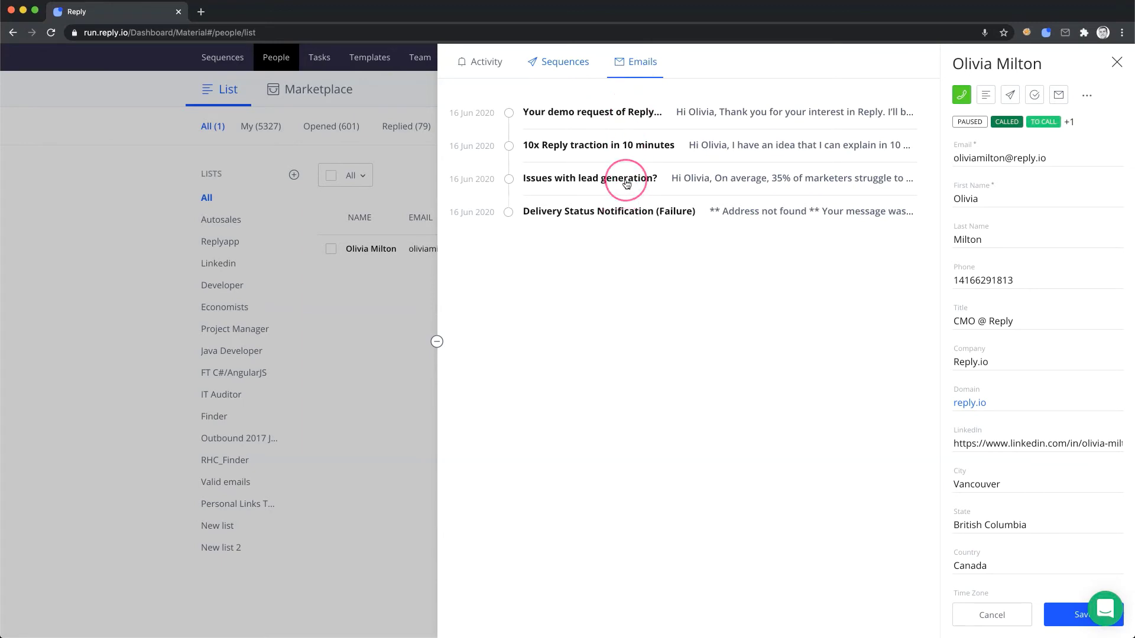
click(630, 113)
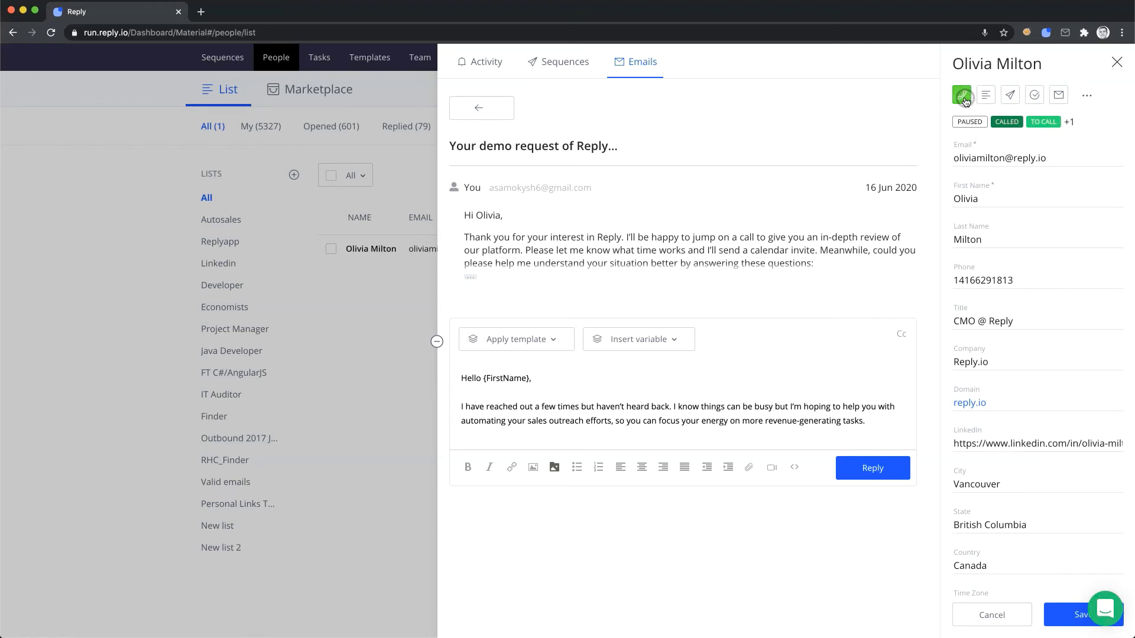
click(963, 98)
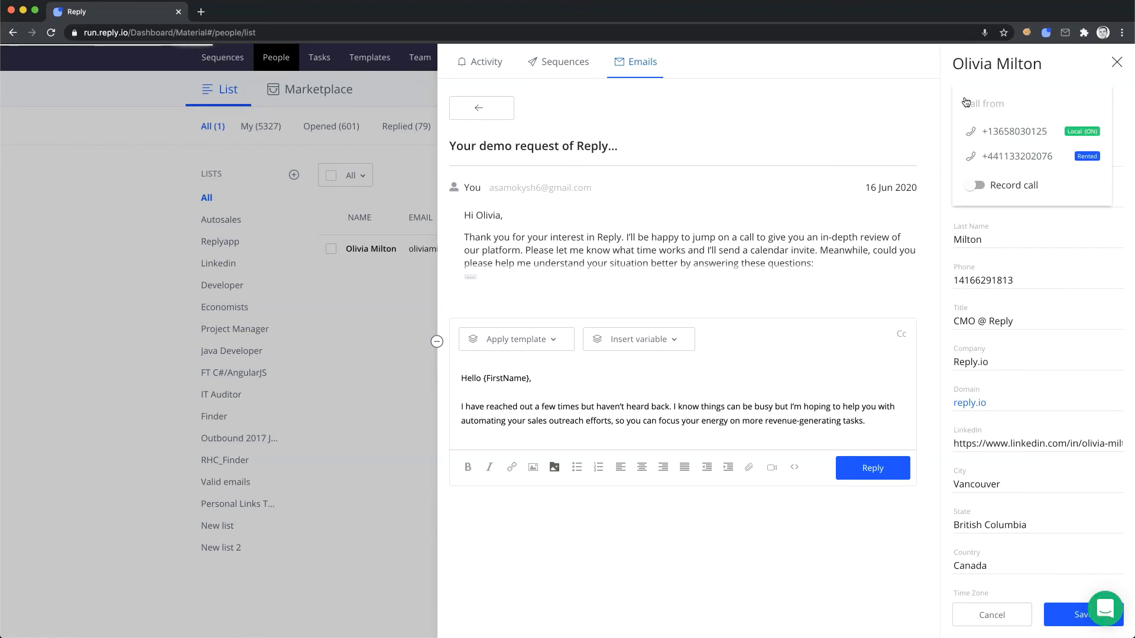
click(1001, 132)
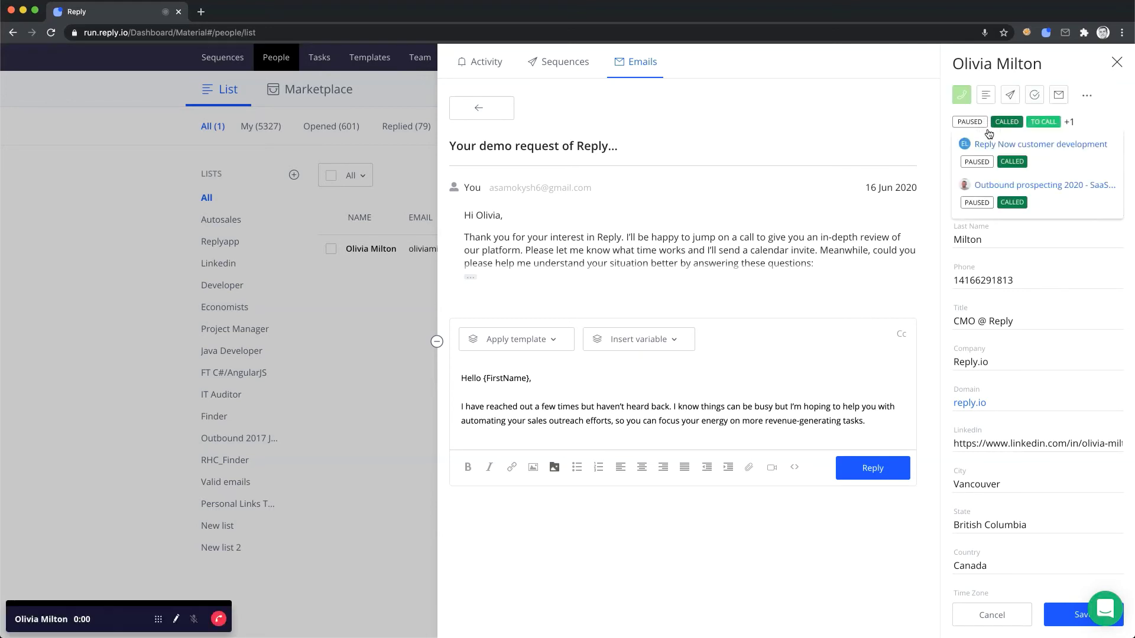
click(176, 619)
text(Make a next call tomorro)
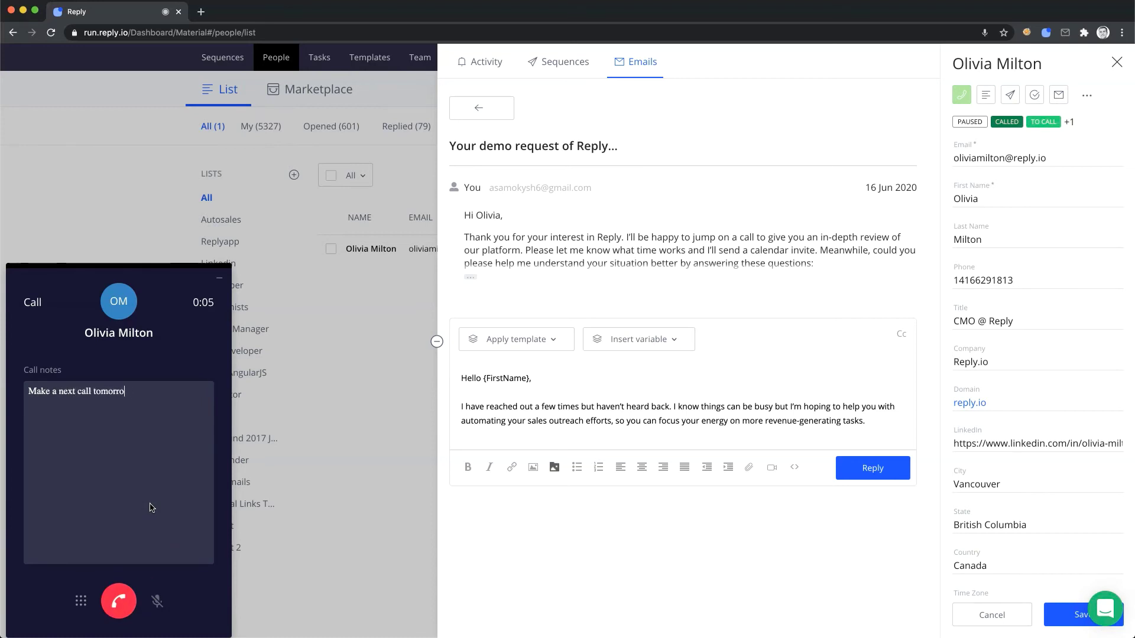
text(w)
click(116, 603)
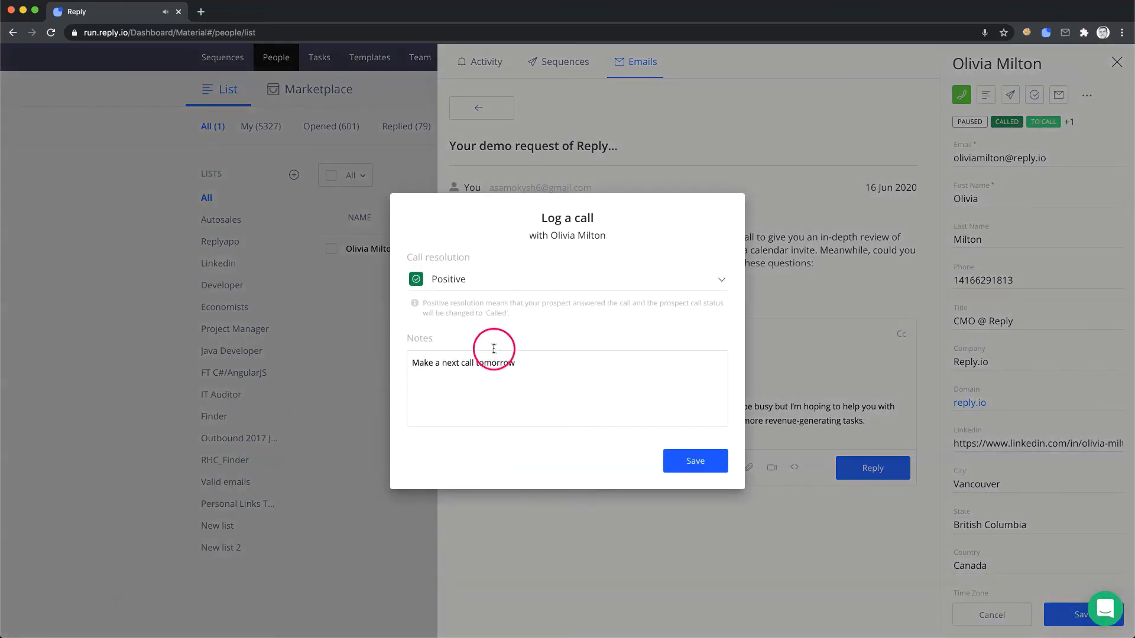
Step: Log the call with a To Call resolution and save it
click(488, 278)
click(471, 306)
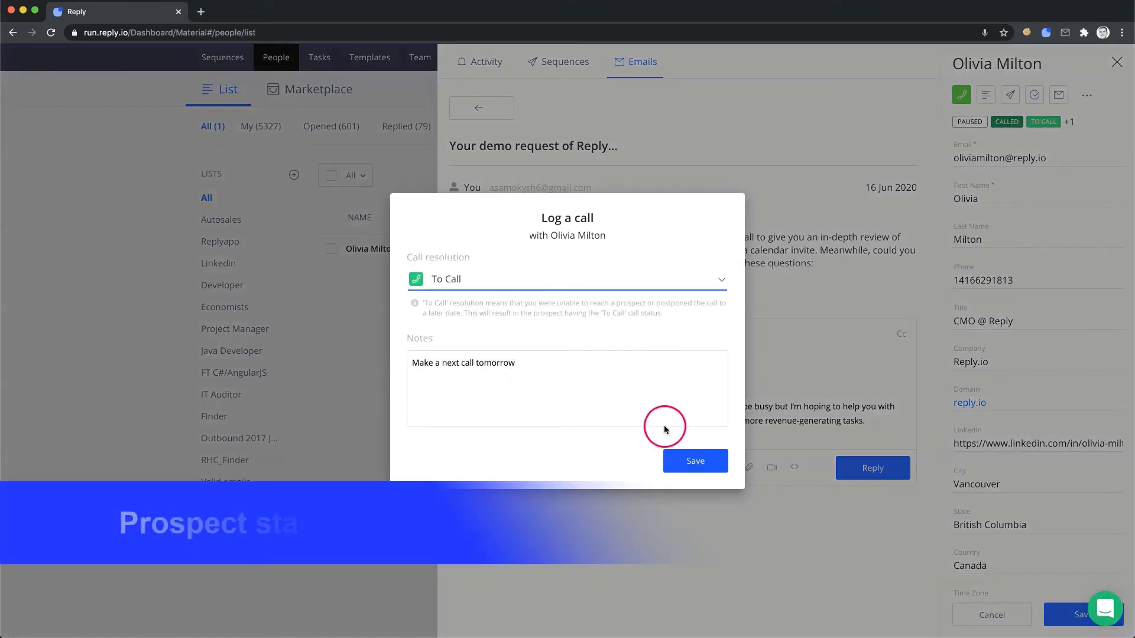
click(694, 460)
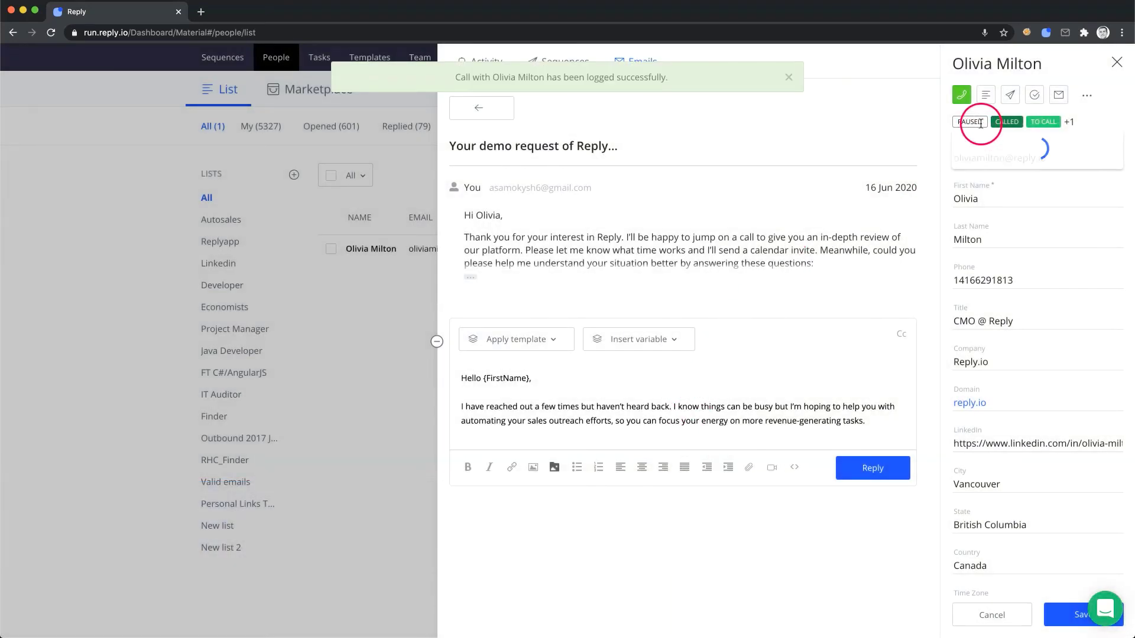
click(970, 122)
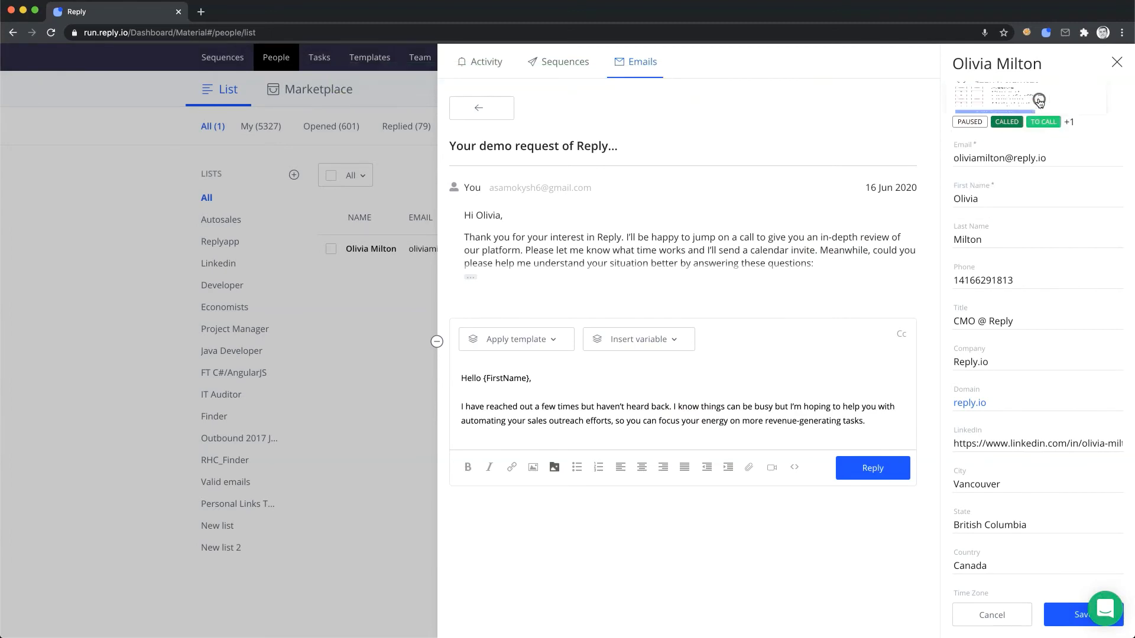
click(1035, 94)
click(960, 135)
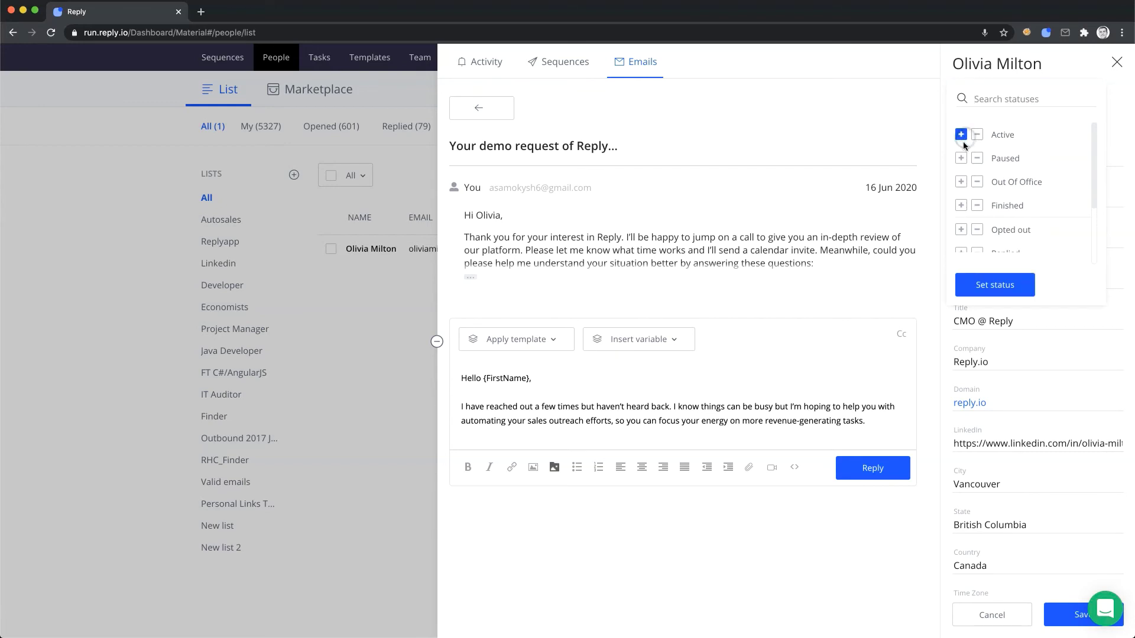
click(982, 291)
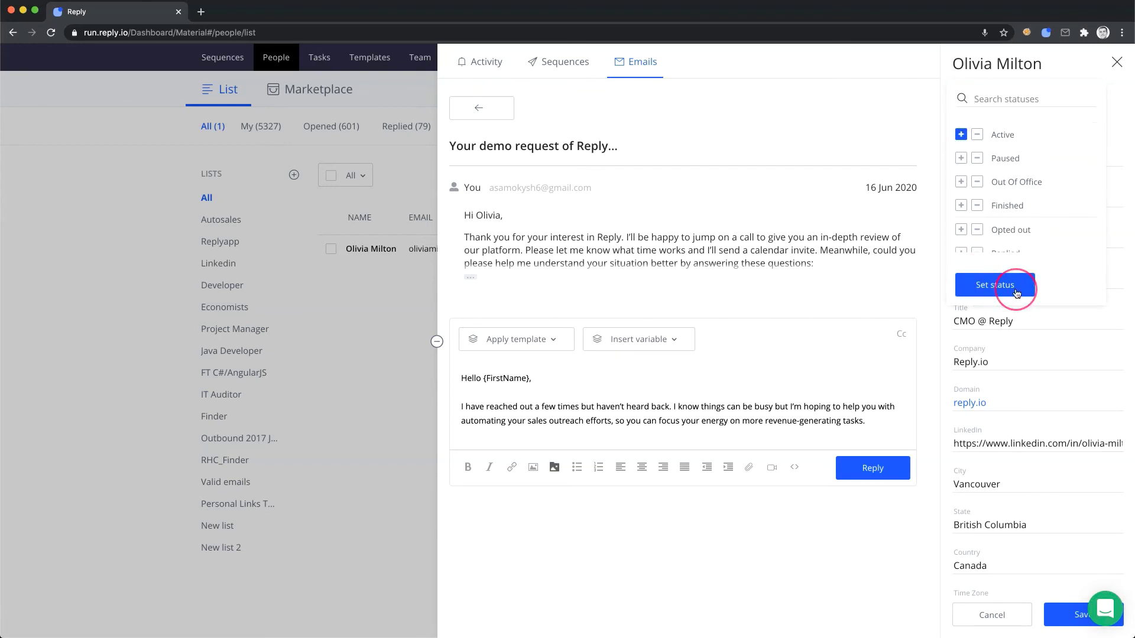
click(1017, 293)
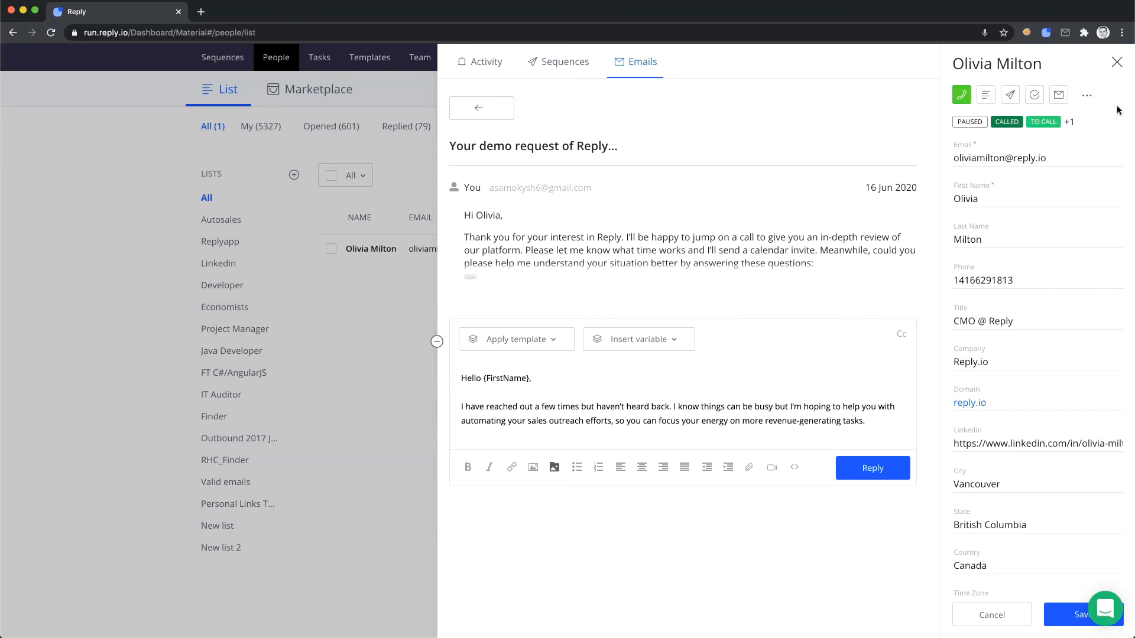
click(1064, 32)
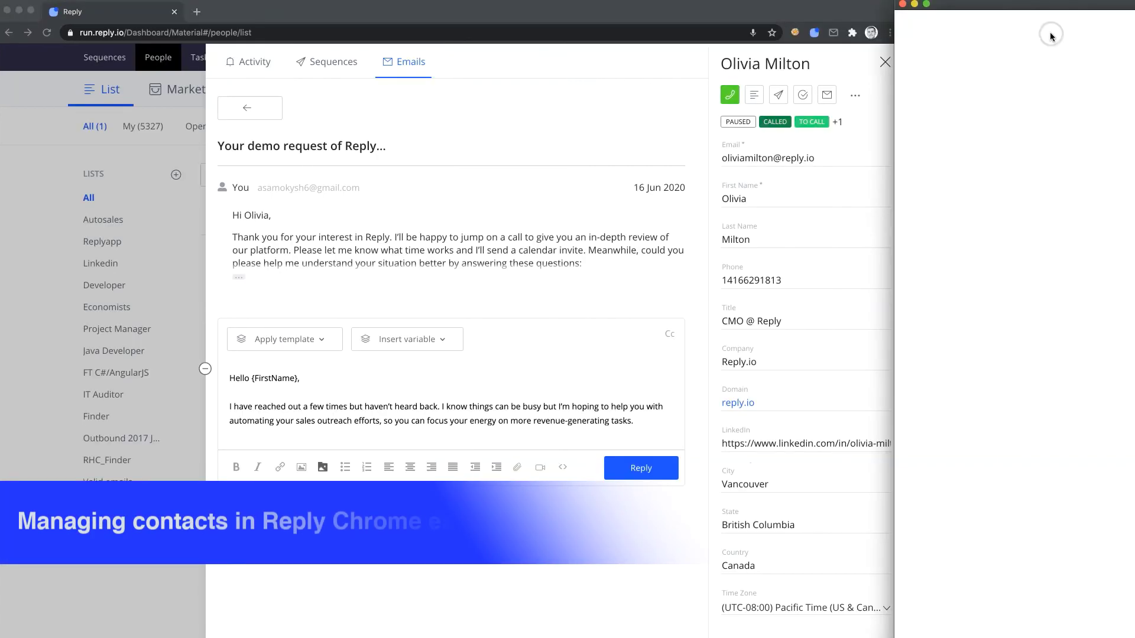
click(884, 66)
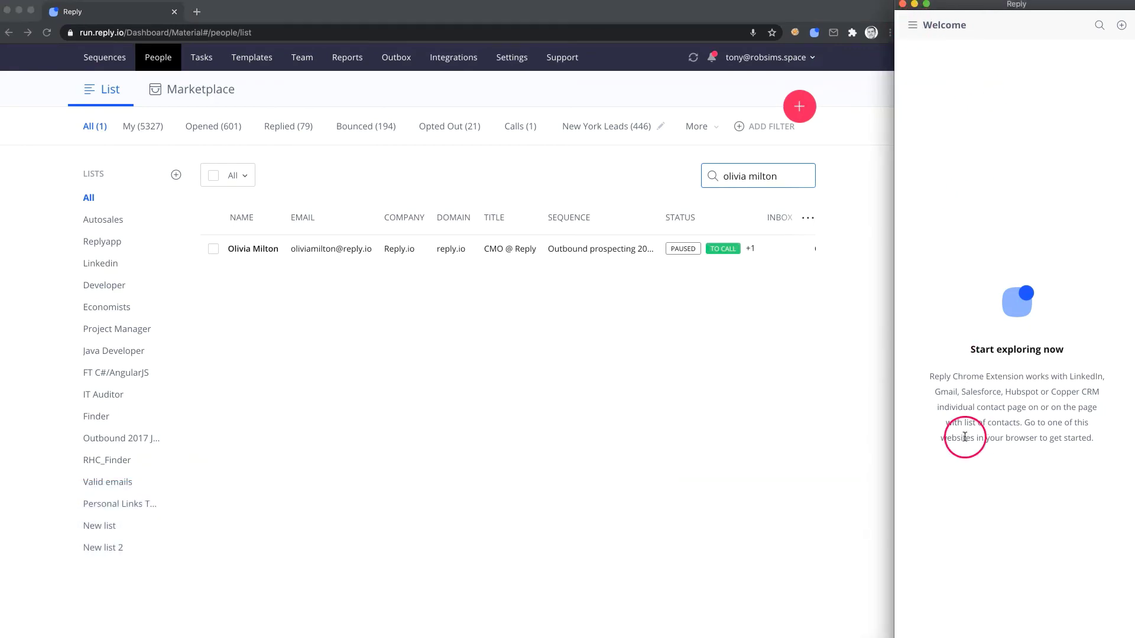
click(912, 26)
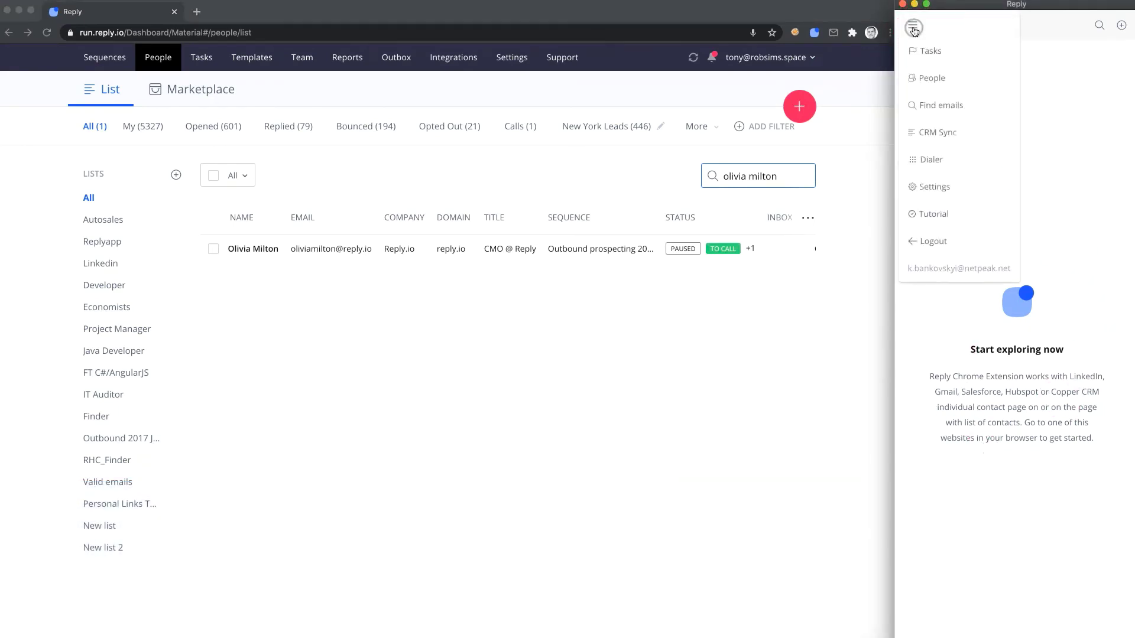
click(923, 67)
text(olivia)
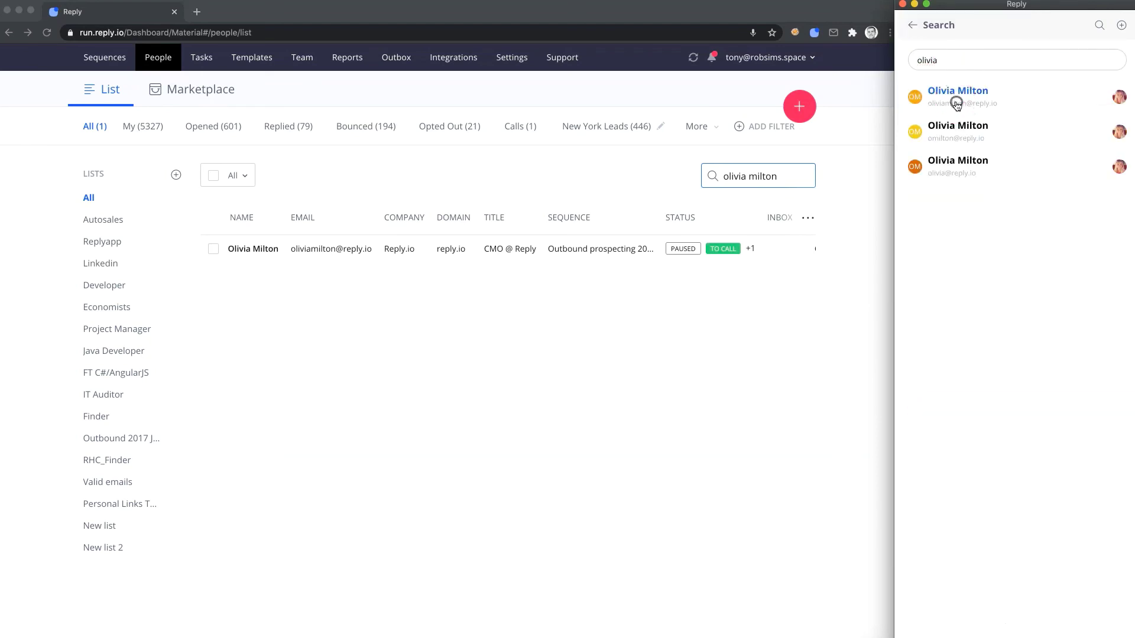
click(955, 92)
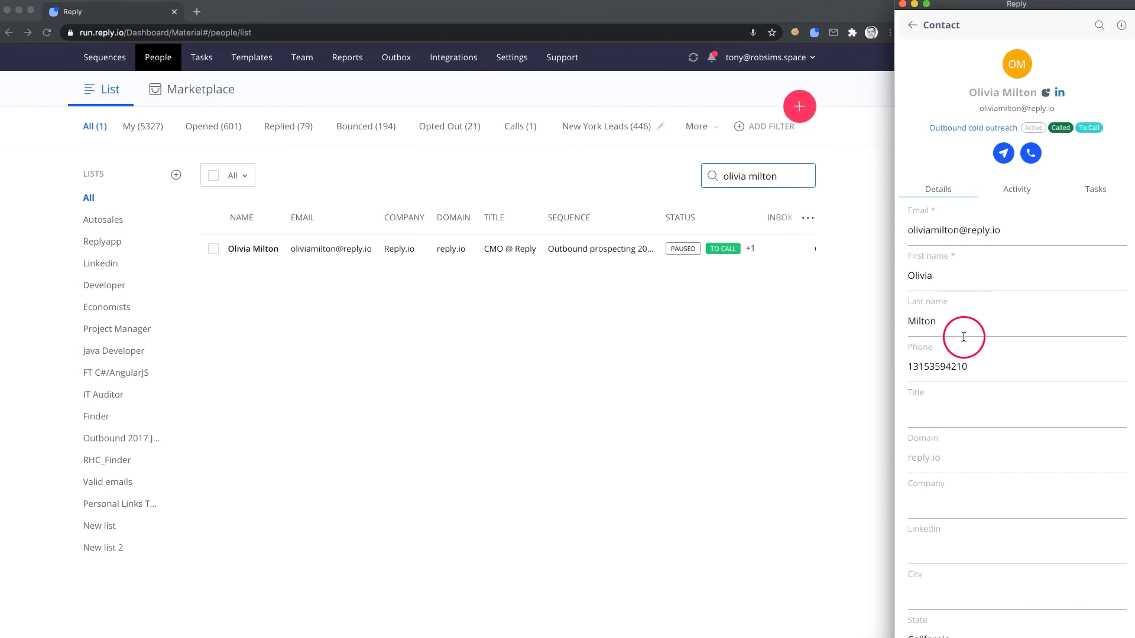
Step: Edit her phone number and last name fields, then view her Activity history
click(962, 372)
key(BackSpace)
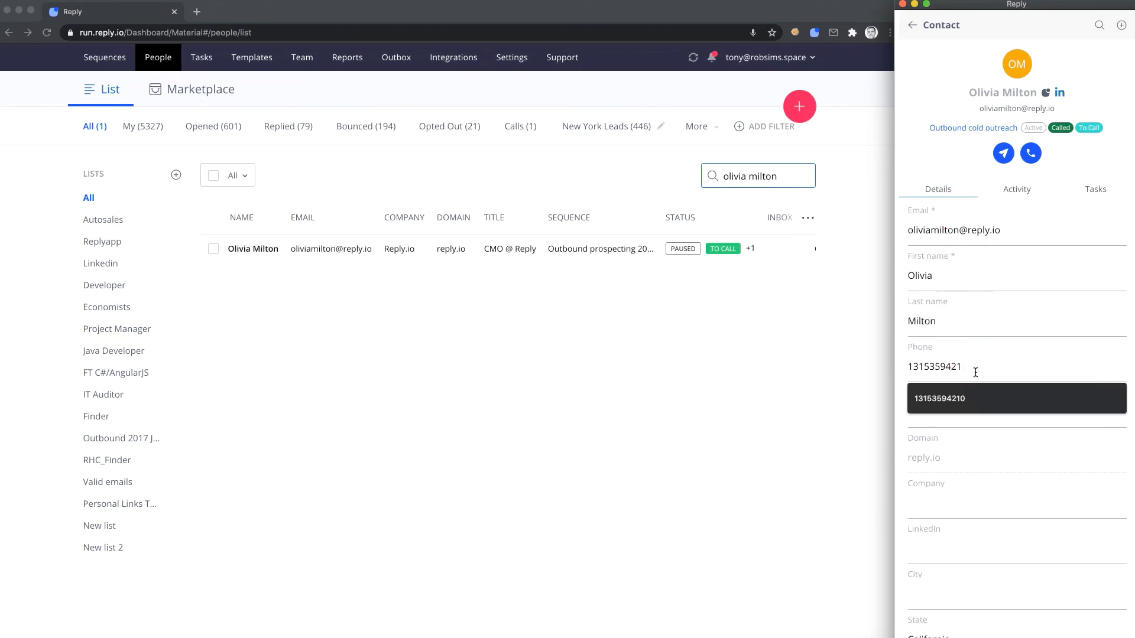
text(0)
click(978, 331)
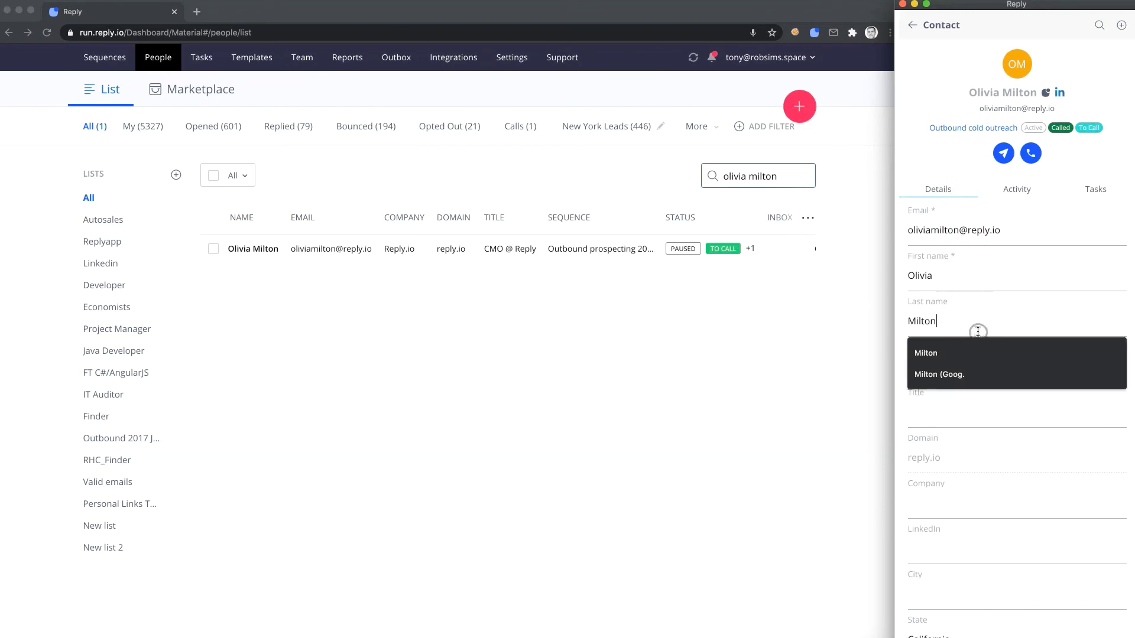
click(1024, 162)
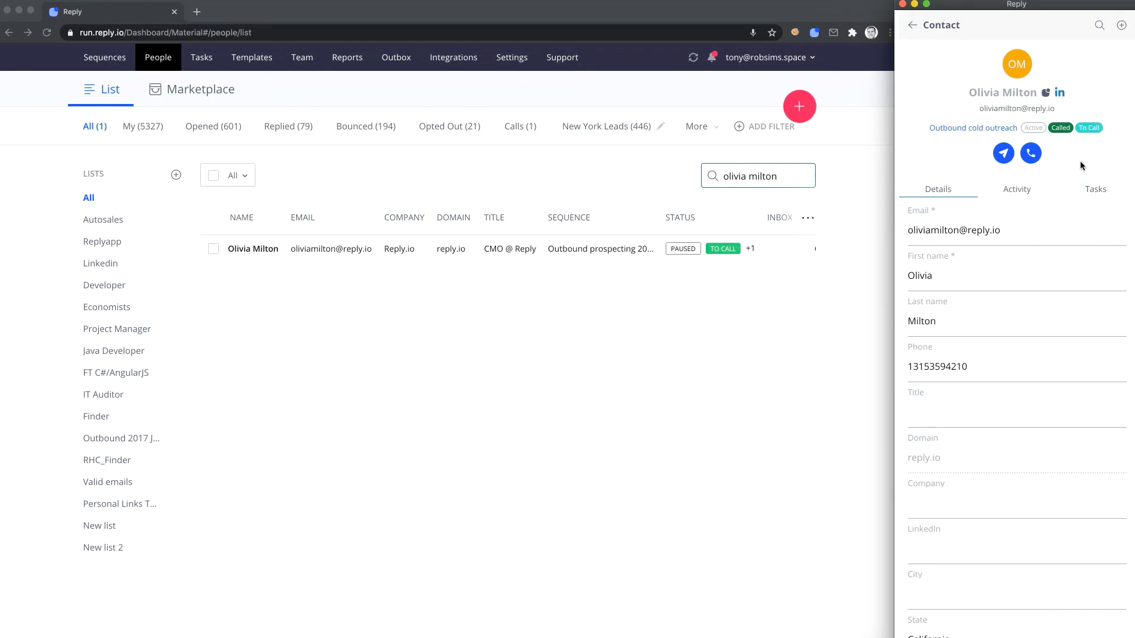
click(1016, 190)
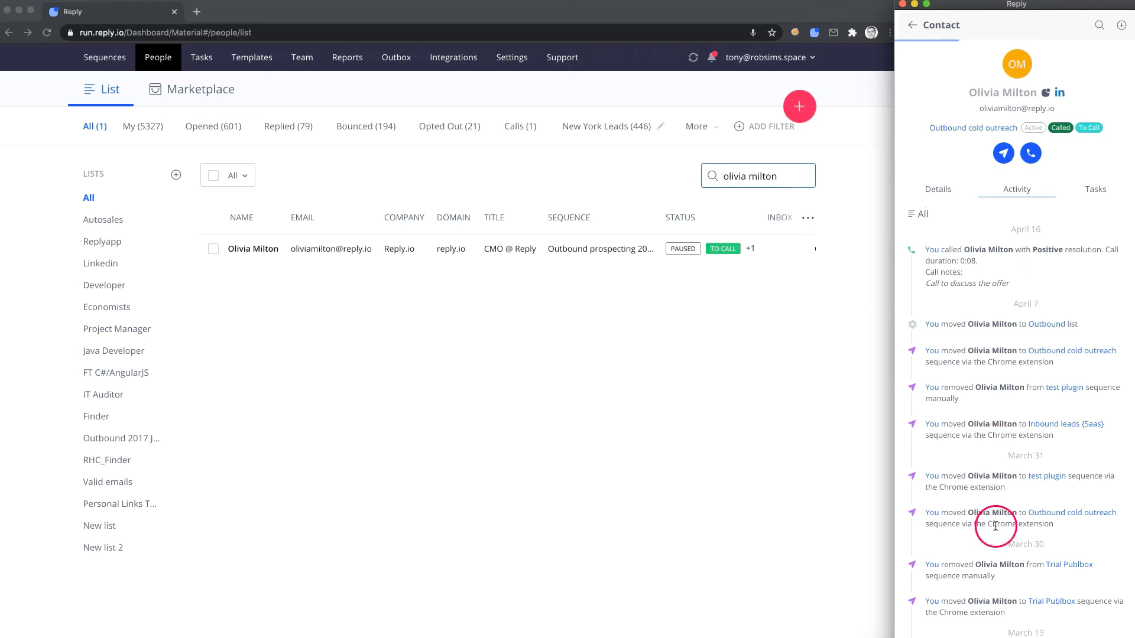
click(1059, 93)
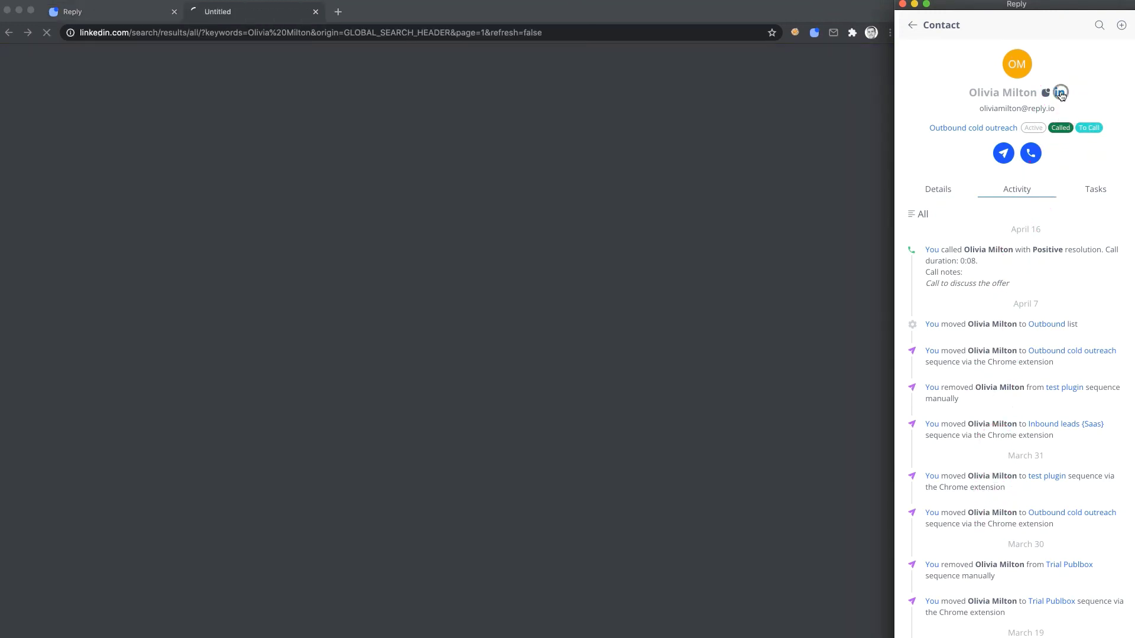